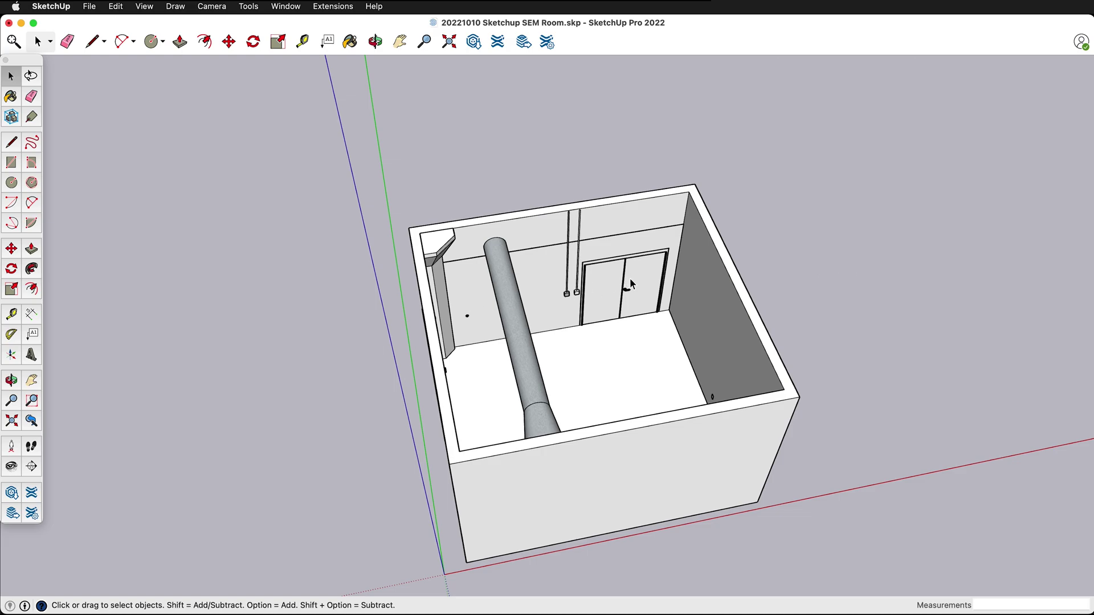
Step: Import Pedestals.skp, a component of five vase-topped pedestal stands, into the room model
middle_click_drag(632, 281, 457, 321)
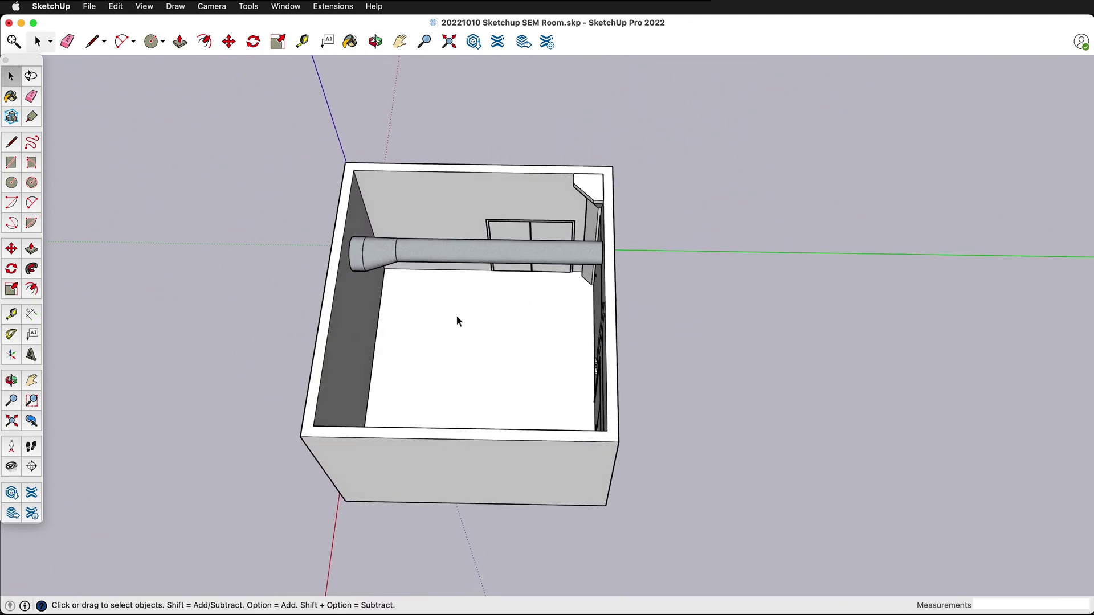
middle_click_drag(621, 303, 466, 281)
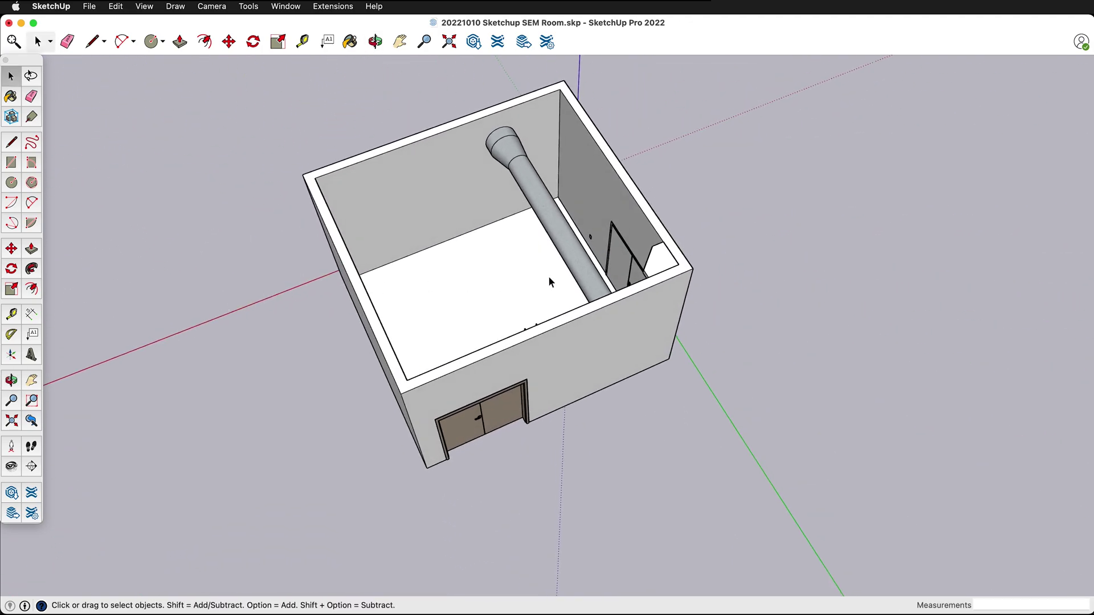
middle_click_drag(548, 276, 415, 312)
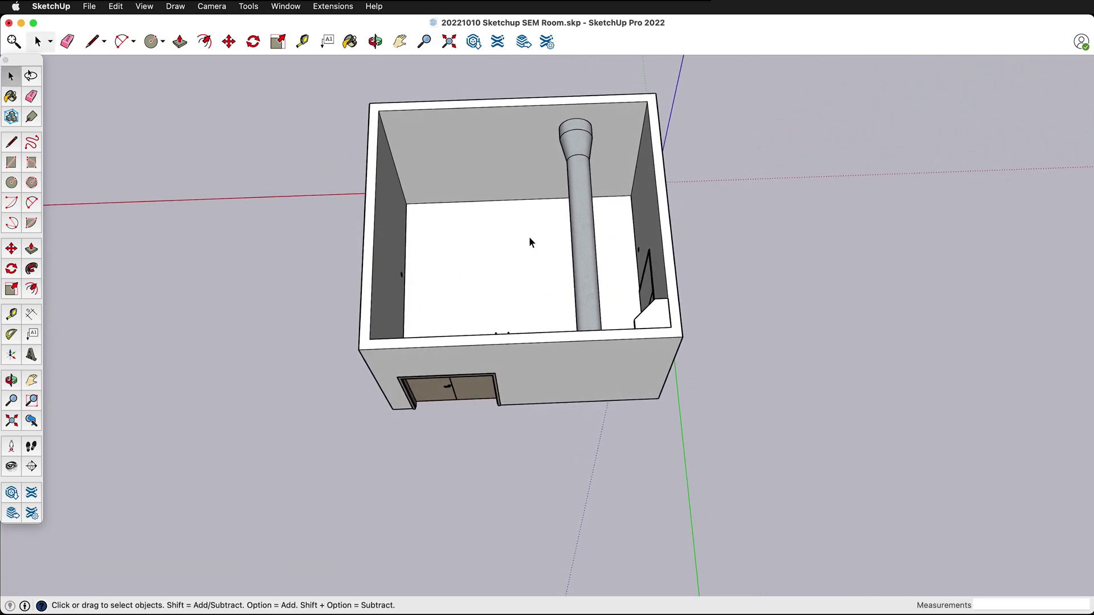
scroll(528, 238, "up", 6)
middle_click_drag(526, 281, 723, 230)
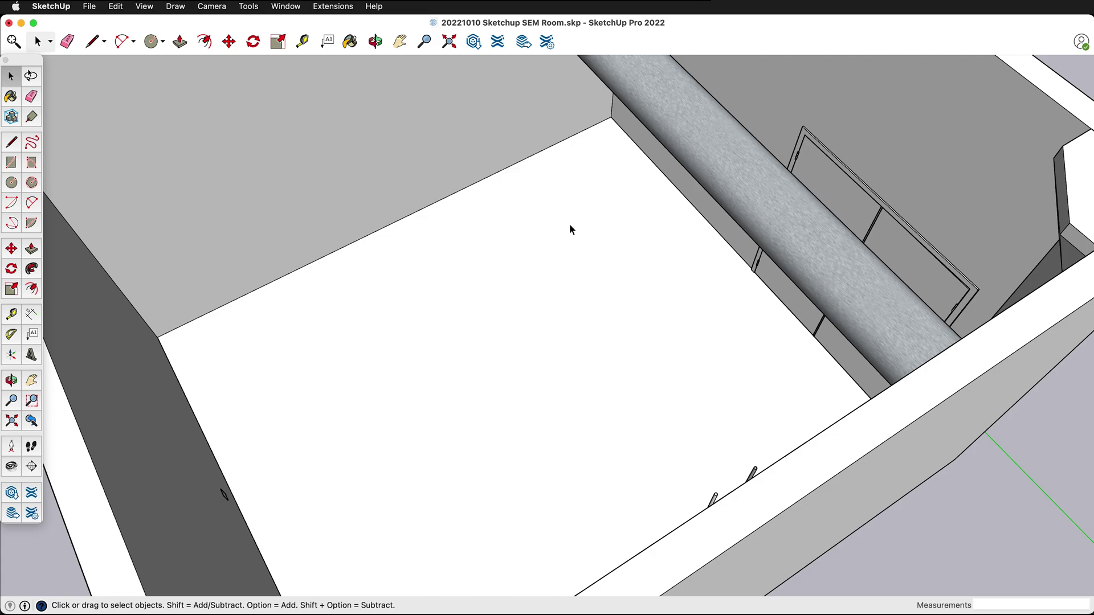
scroll(613, 255, "down", 5)
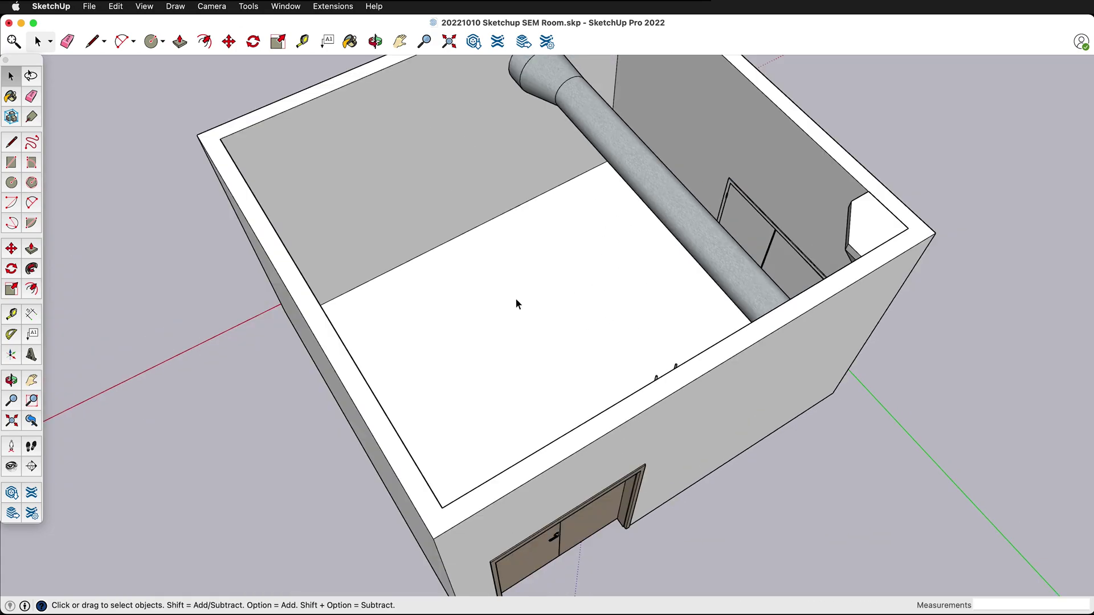
middle_click_drag(515, 297, 858, 308)
middle_click_drag(174, 315, 578, 264)
left_click(91, 7)
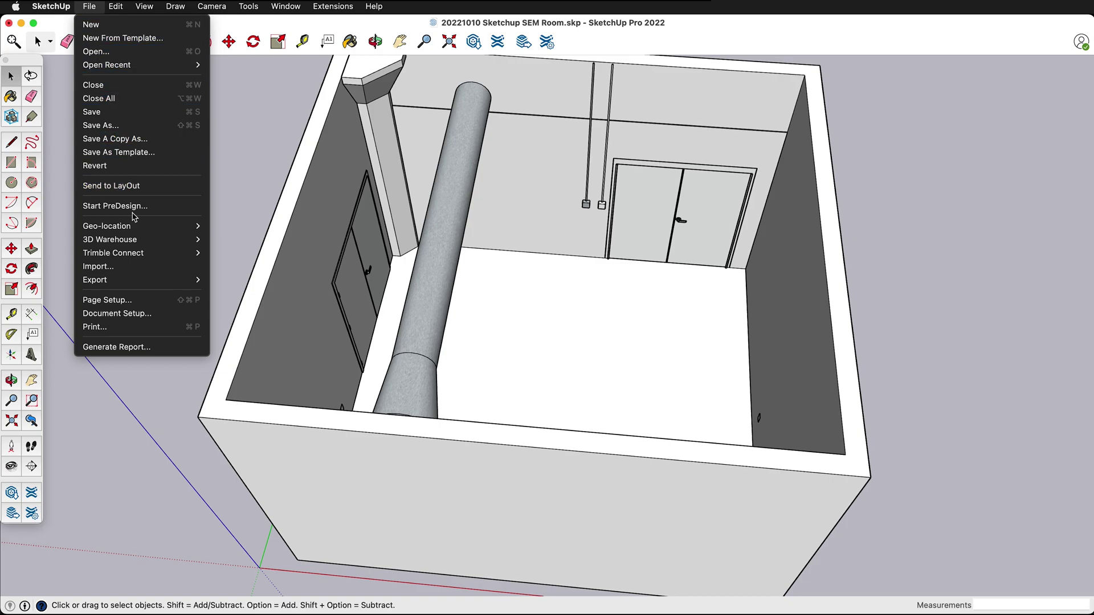
left_click(130, 269)
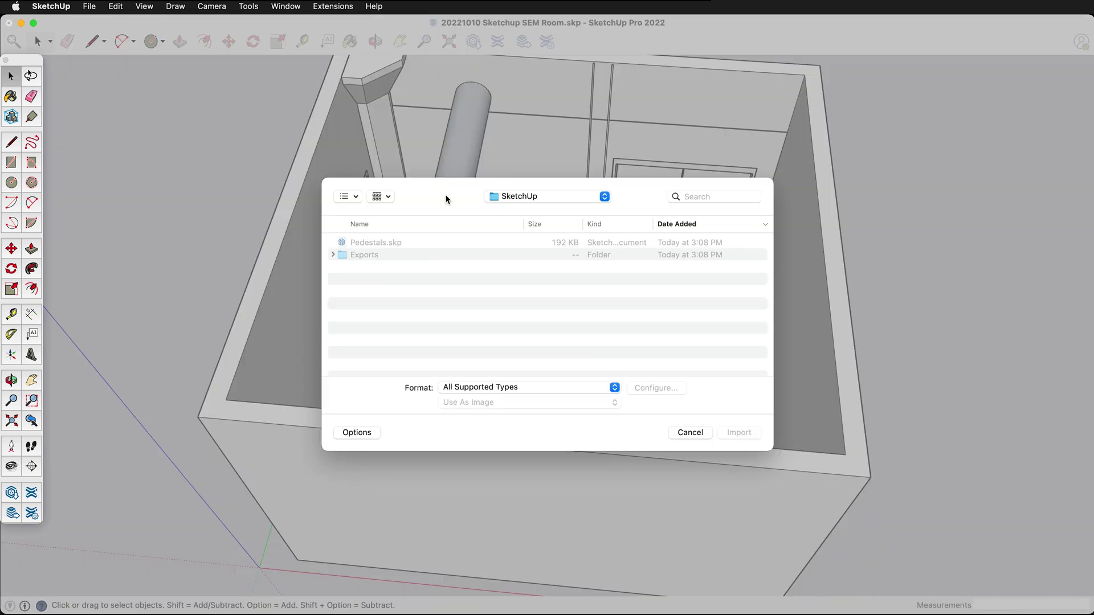
left_click(402, 243)
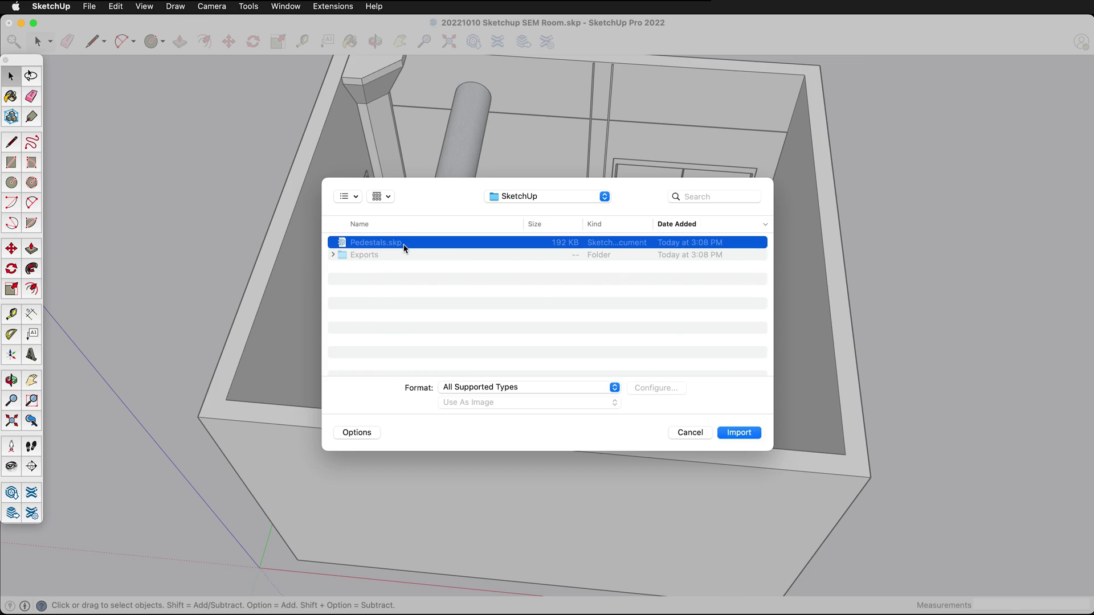
left_click(739, 433)
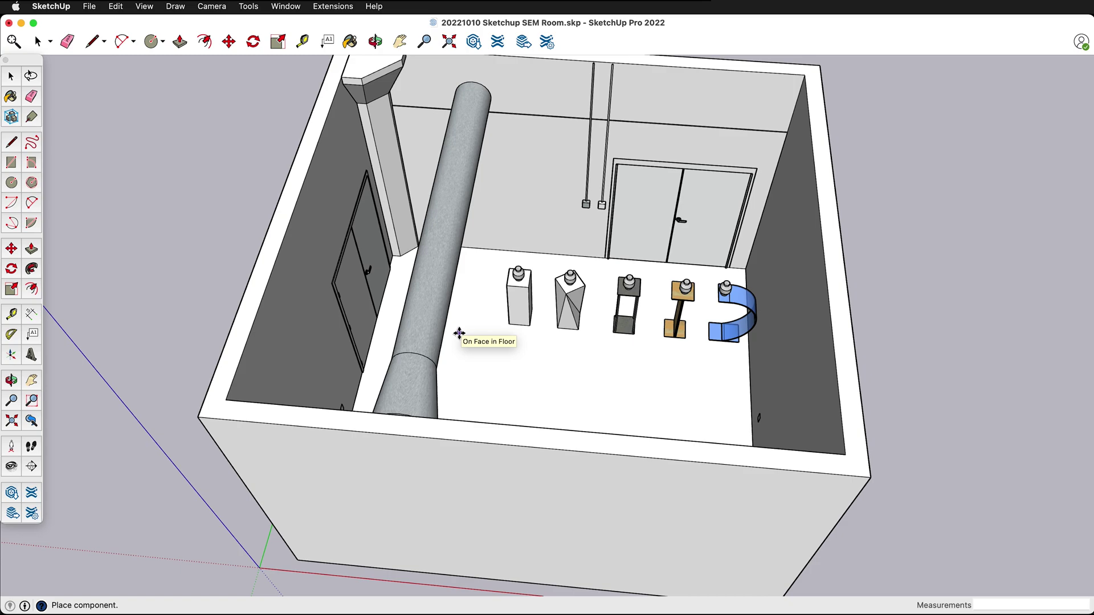
Step: Set the five-pedestal row on the room floor and move it along the door wall
left_click(459, 334)
middle_click_drag(459, 333, 524, 327)
scroll(661, 312, "up", 6)
mouse_move(590, 302)
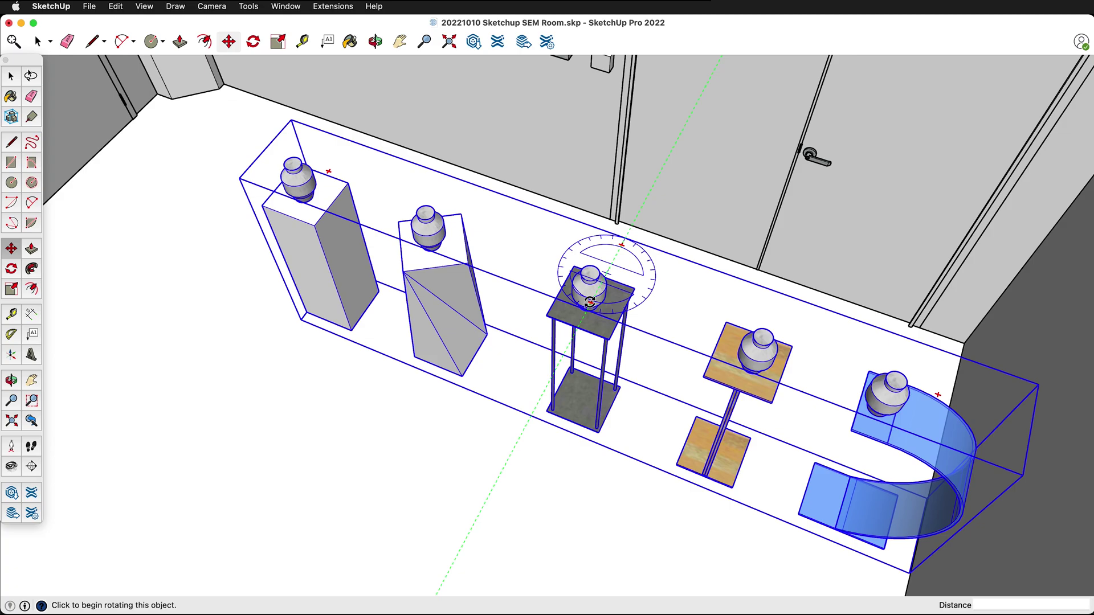
left_click(621, 298)
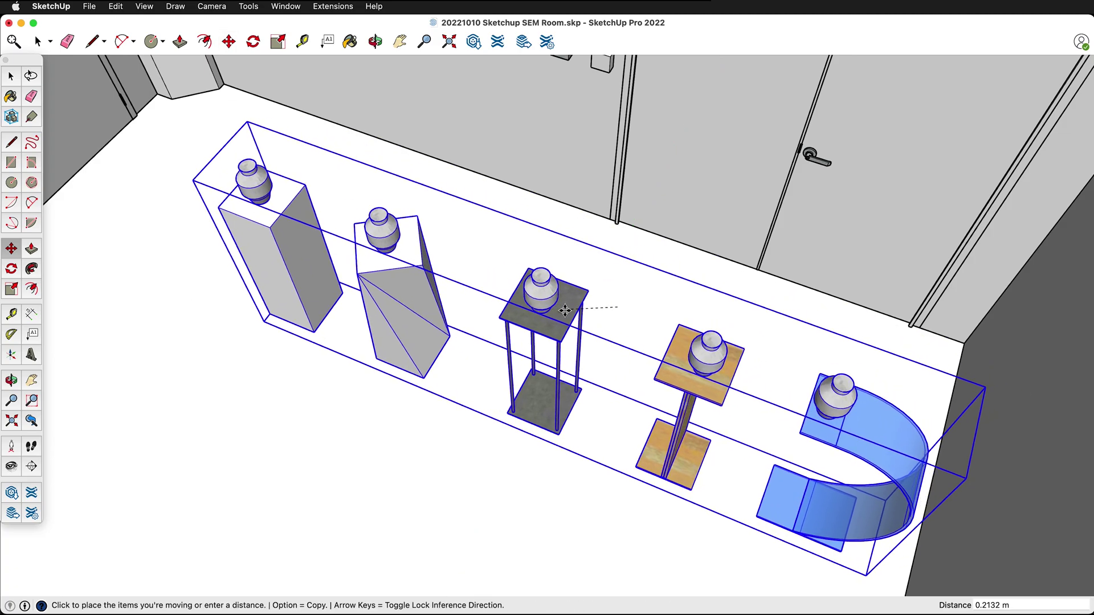
left_click(471, 347)
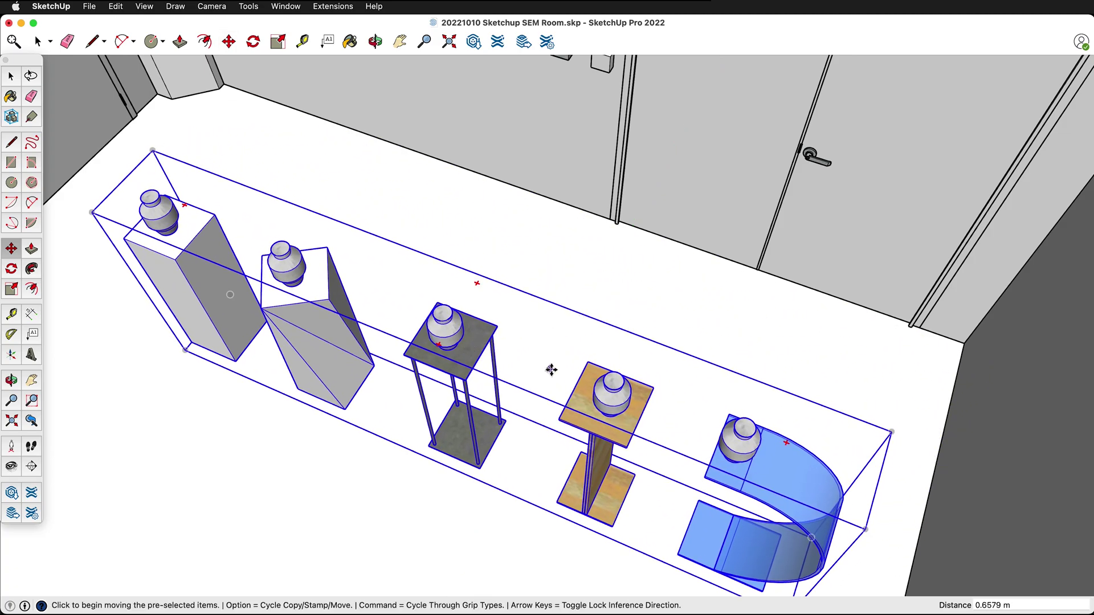
middle_click_drag(551, 370, 601, 288)
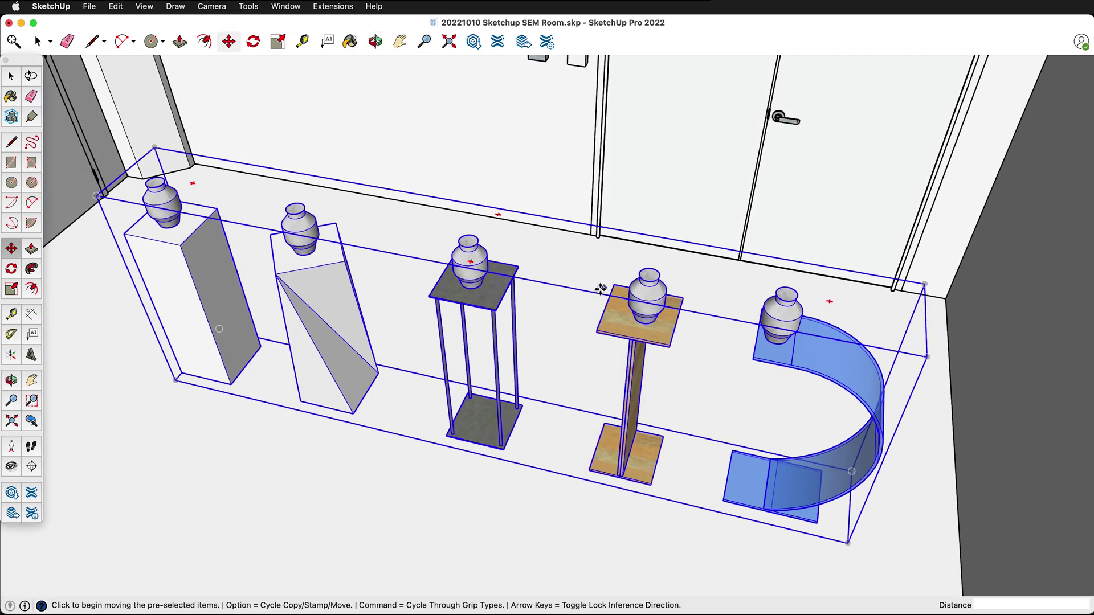
Step: Explode the pedestal group into separate pedestals
right_click(477, 290)
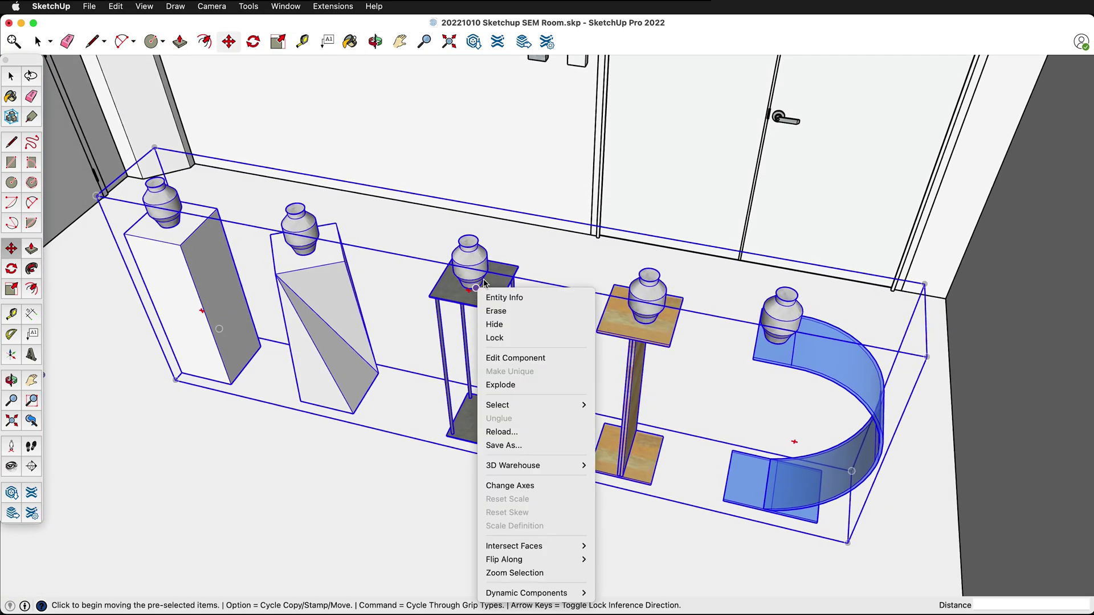
left_click(523, 383)
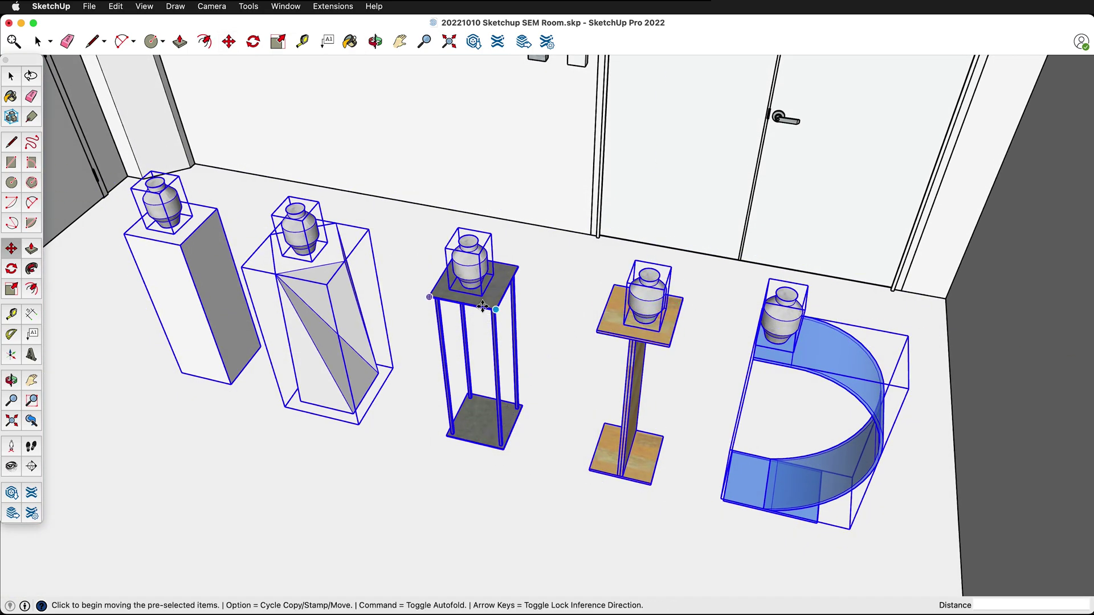
key("space")
key("Escape")
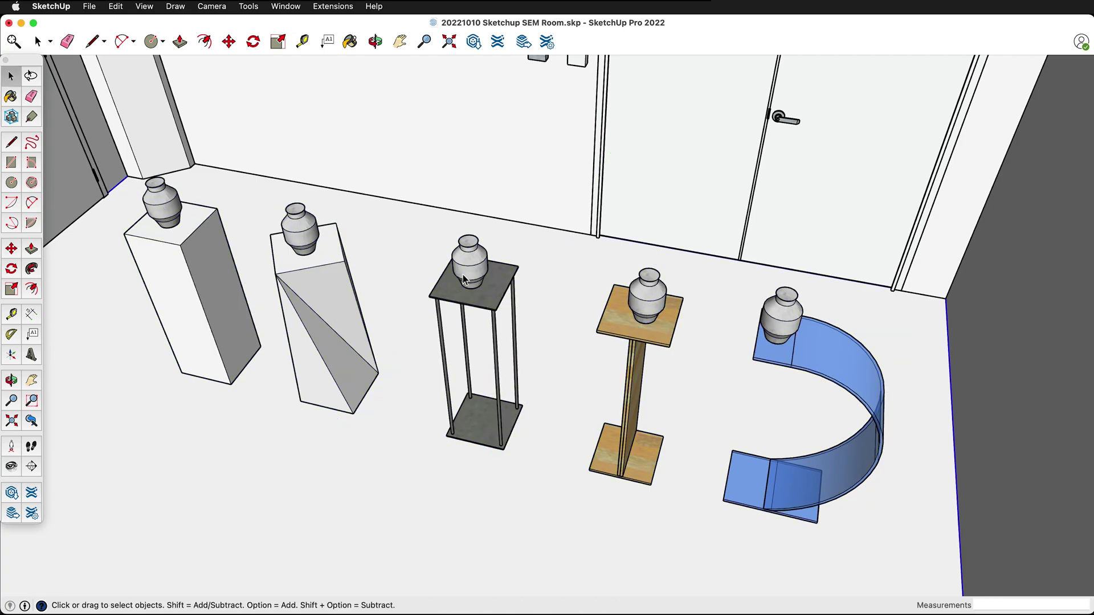
Step: Move the metal-frame pedestal and its vase out of the row to the room's left side
left_click(435, 251)
left_click(483, 263)
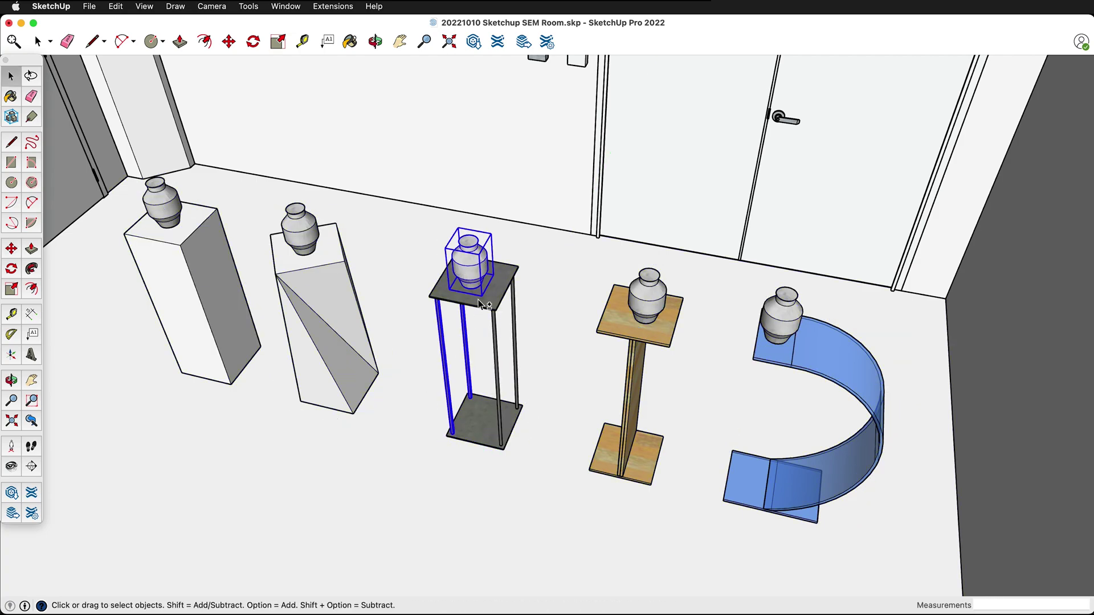
left_click(469, 420)
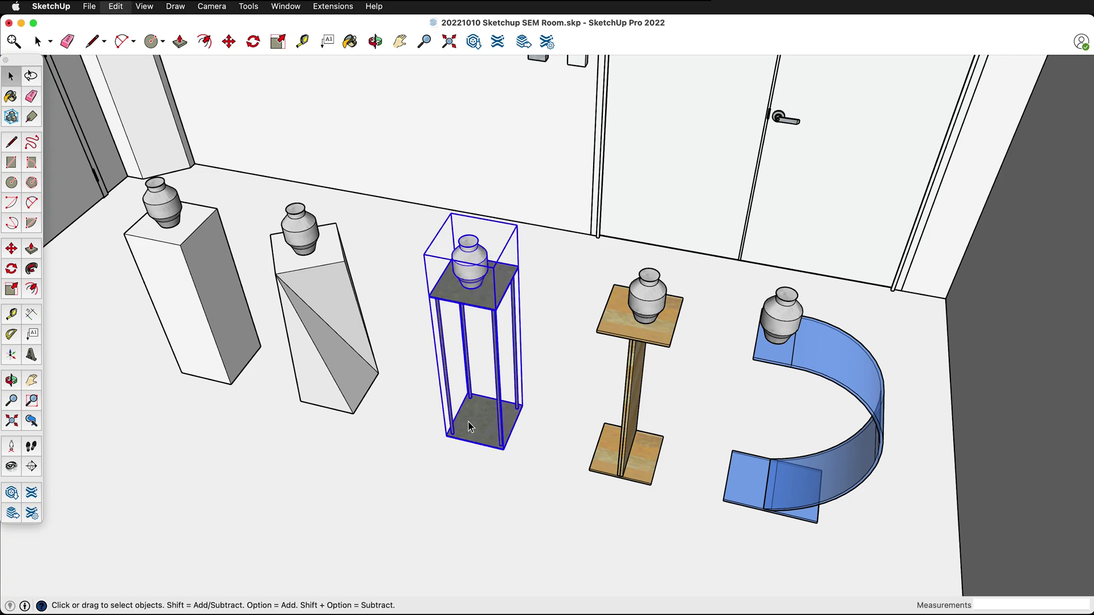
key("m")
left_click(490, 297)
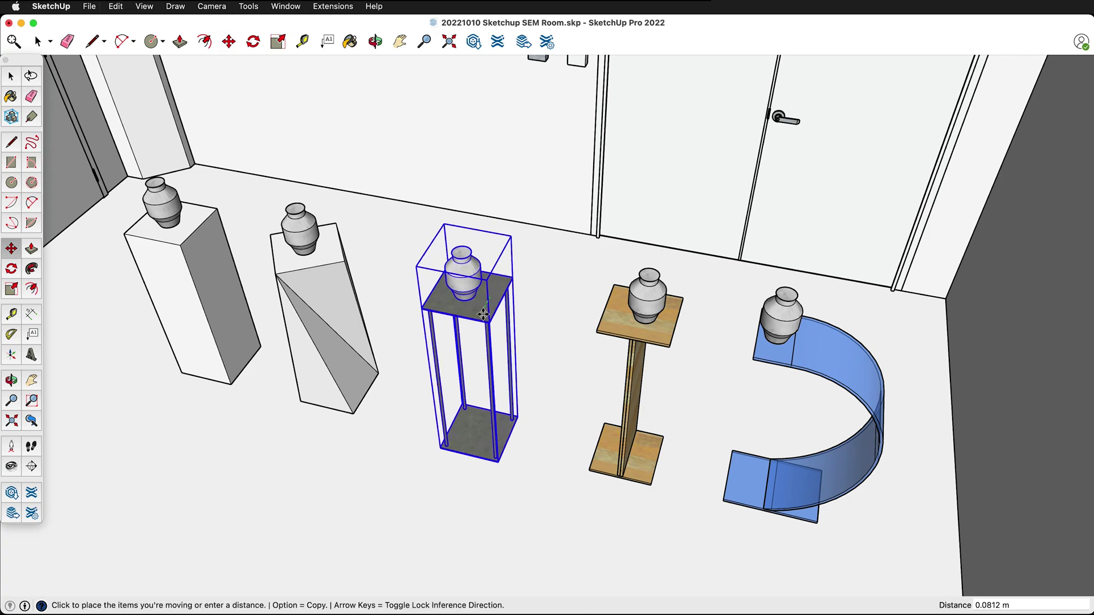
left_click(434, 431)
middle_click_drag(434, 432, 378, 398)
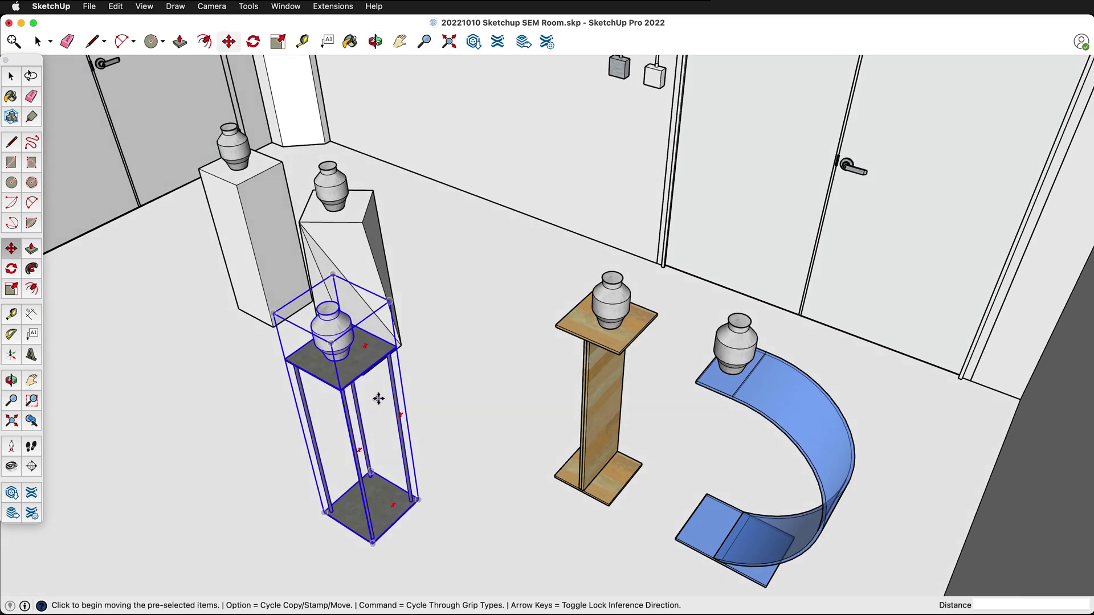
left_click(352, 371)
left_click(167, 272)
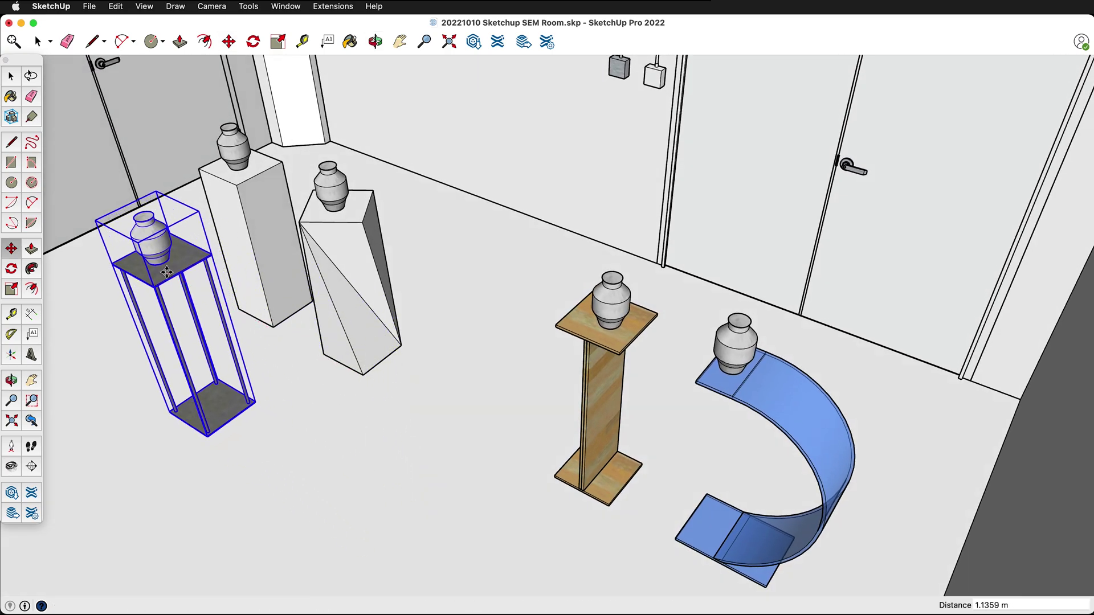
left_click(167, 273)
left_click(117, 310)
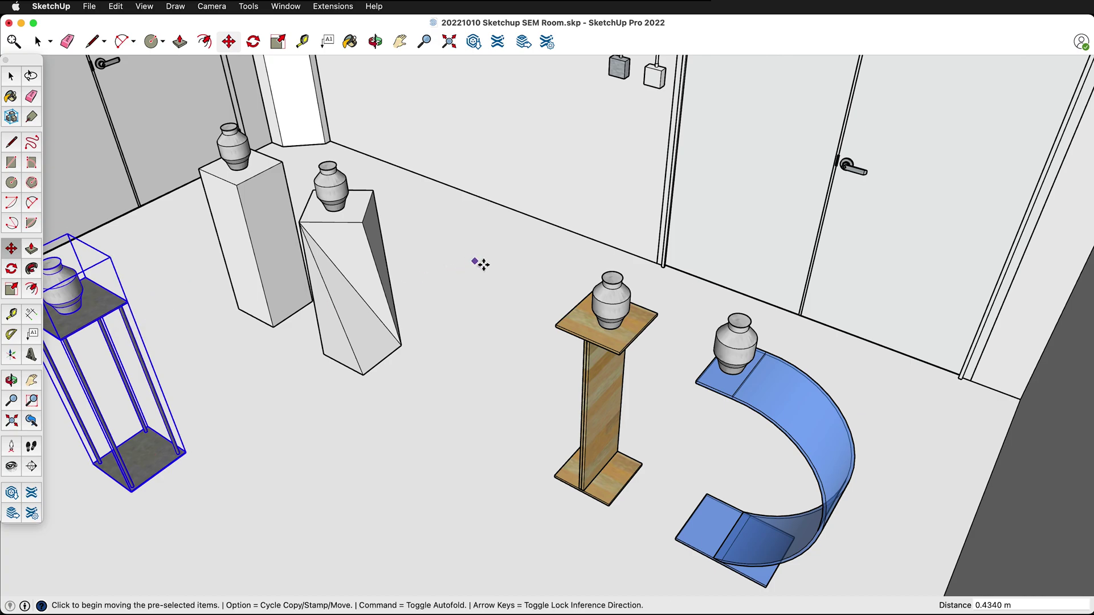
left_click(629, 340)
Step: Move the wooden pedestal and its vase 1.2197 m forward toward the room's front-left
key("space")
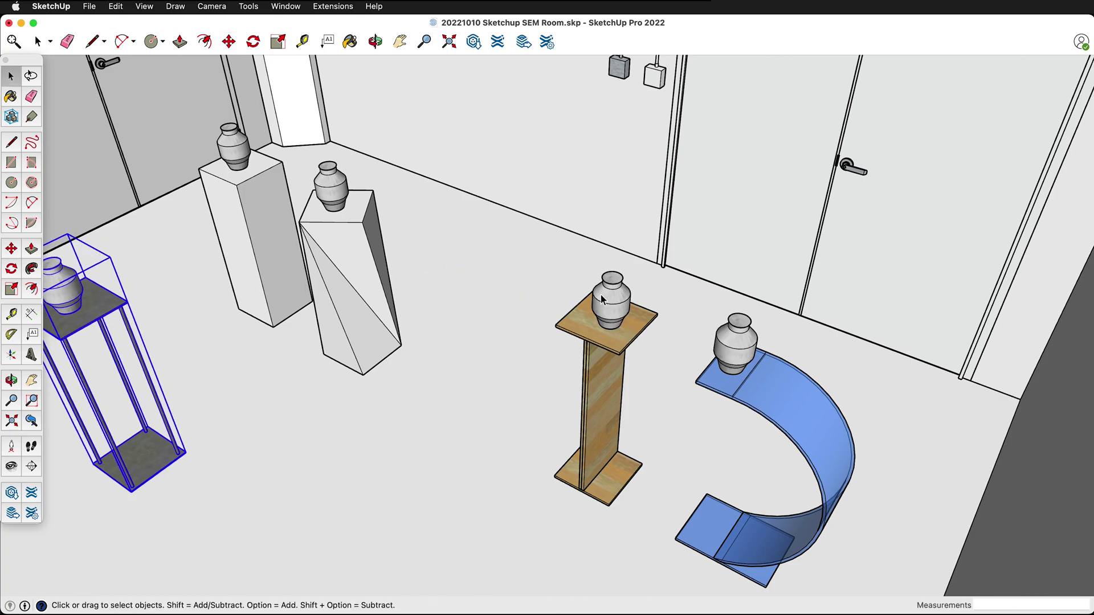
left_click(605, 300)
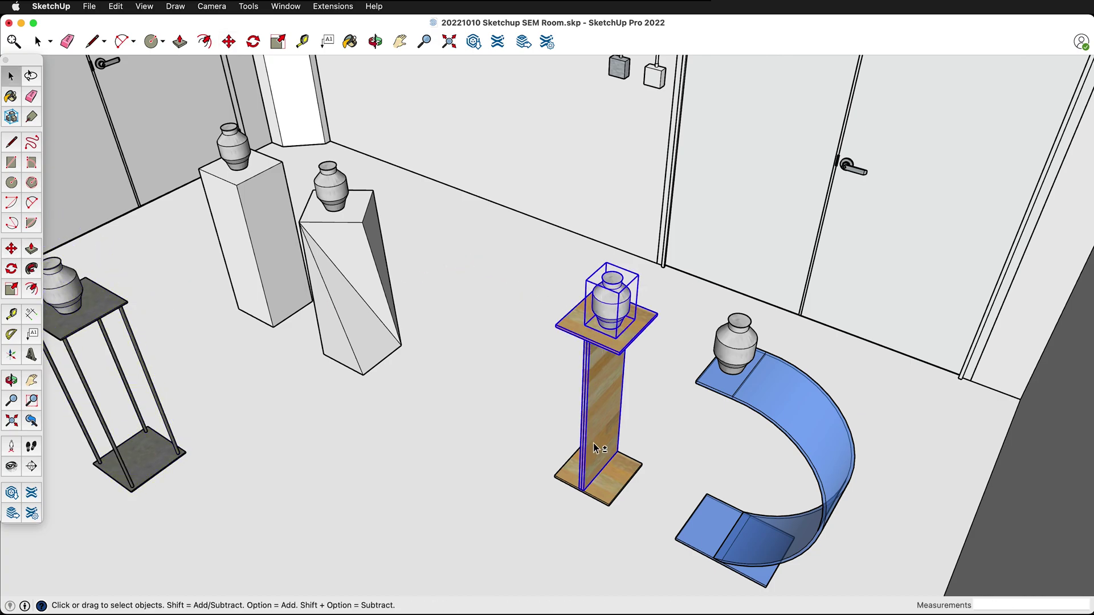
left_click(606, 484)
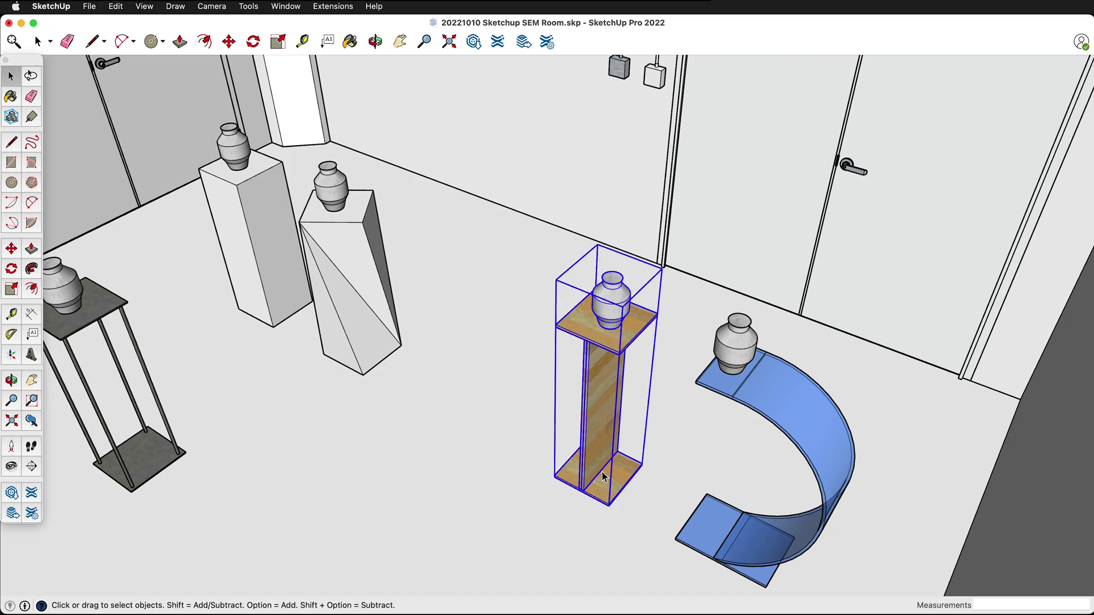
key("m")
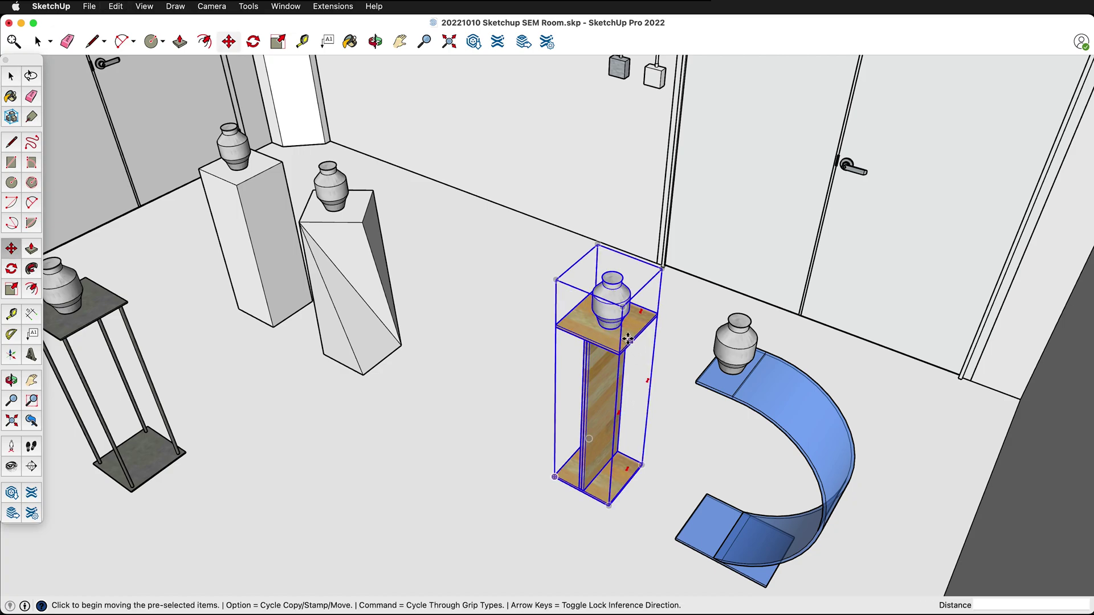
left_click(627, 339)
left_click(529, 306)
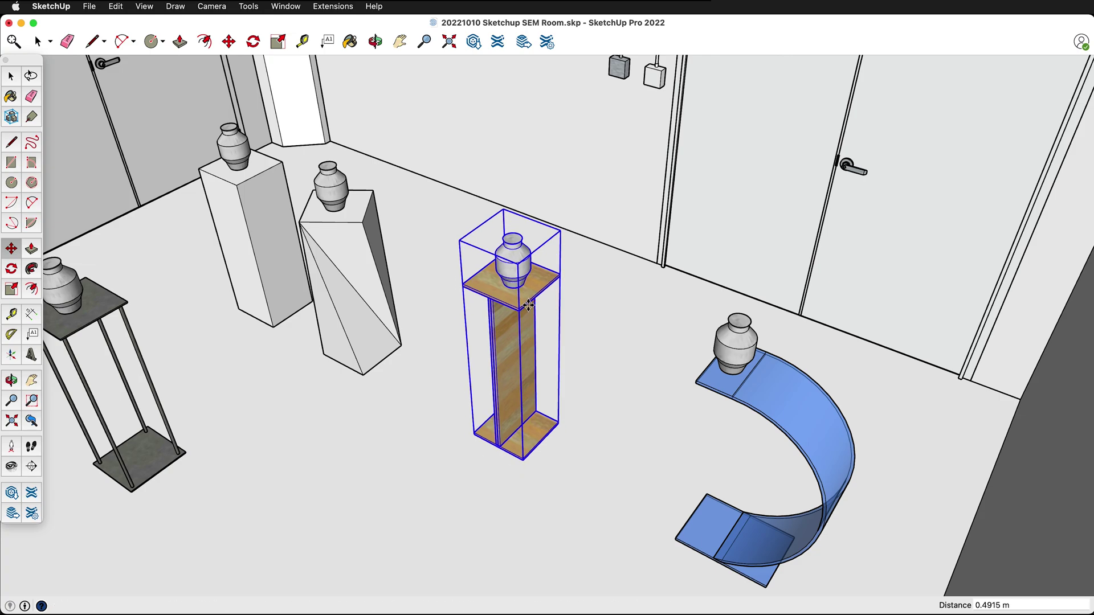
left_click(529, 305)
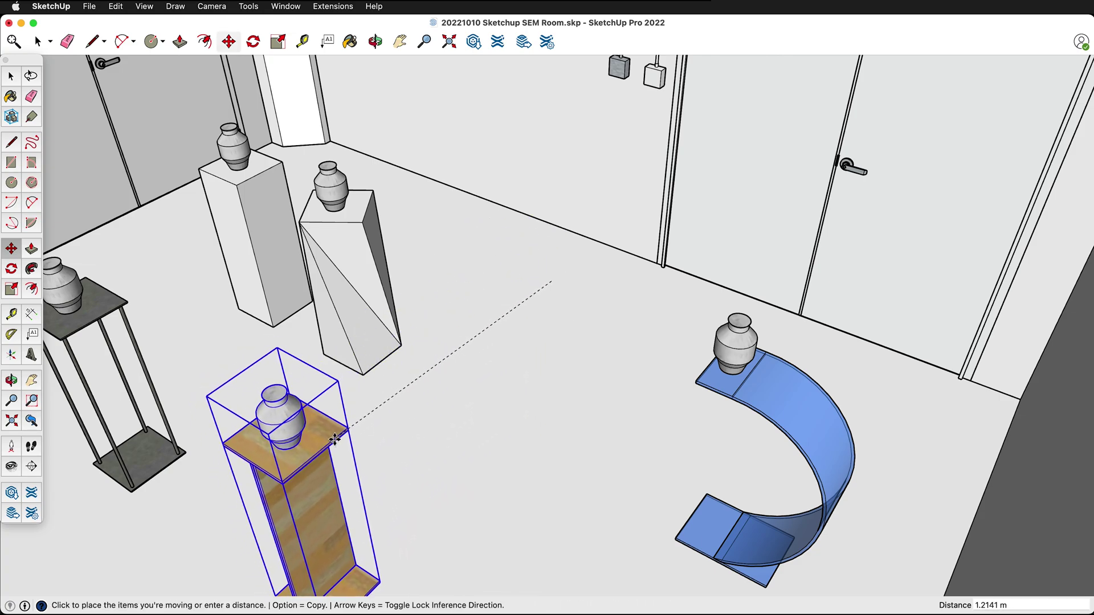
left_click(351, 448)
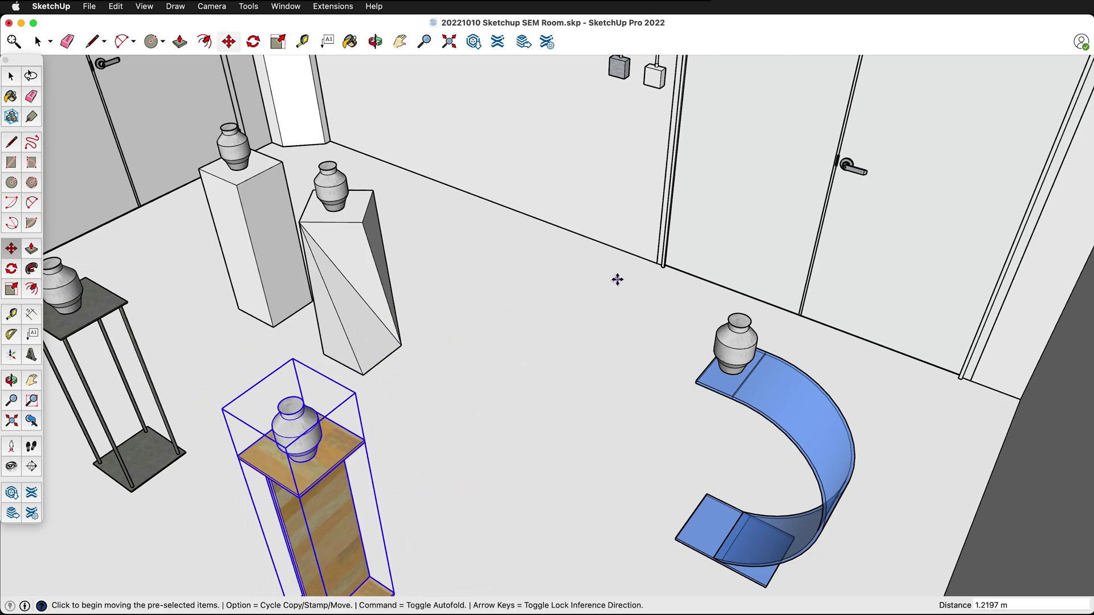
scroll(618, 279, "up", 5)
middle_click_drag(619, 279, 576, 276)
scroll(576, 276, "down", 10)
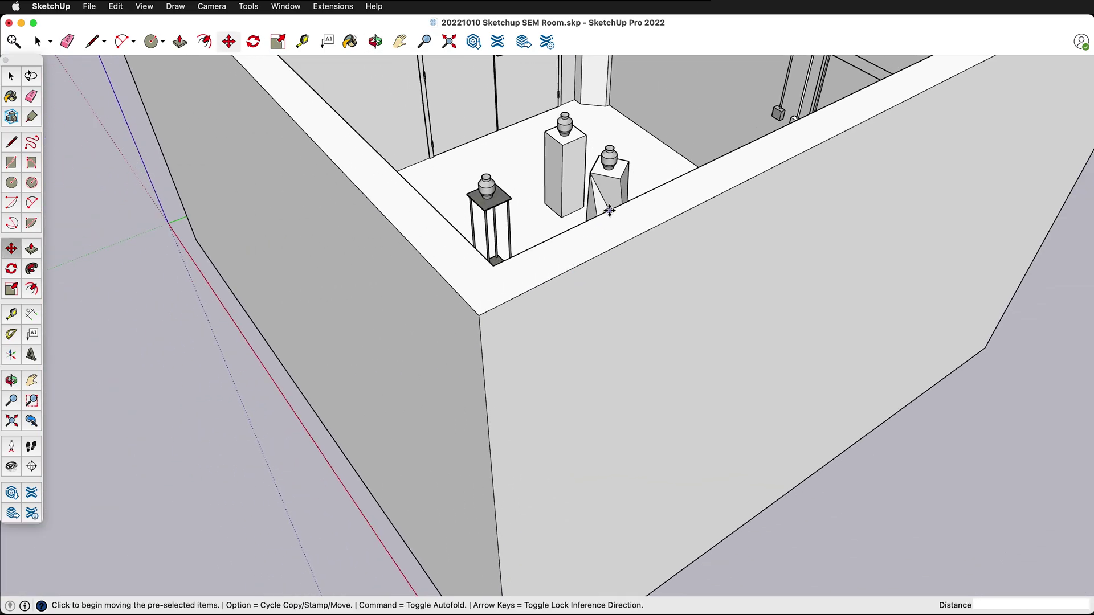
scroll(609, 210, "down", 8)
middle_click_drag(758, 166, 947, 297)
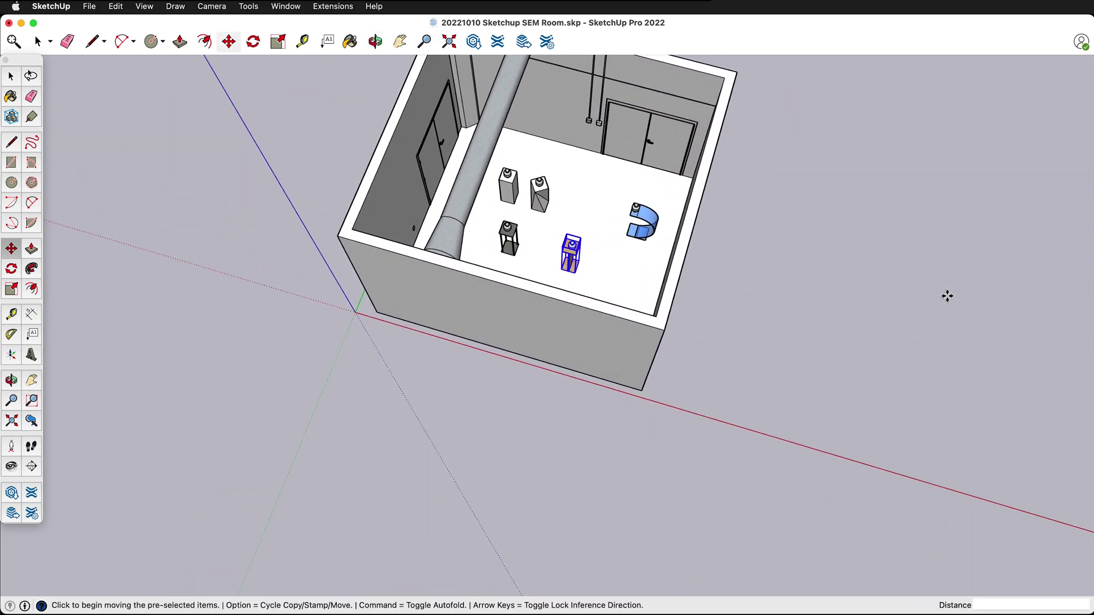
scroll(605, 159, "down", 5)
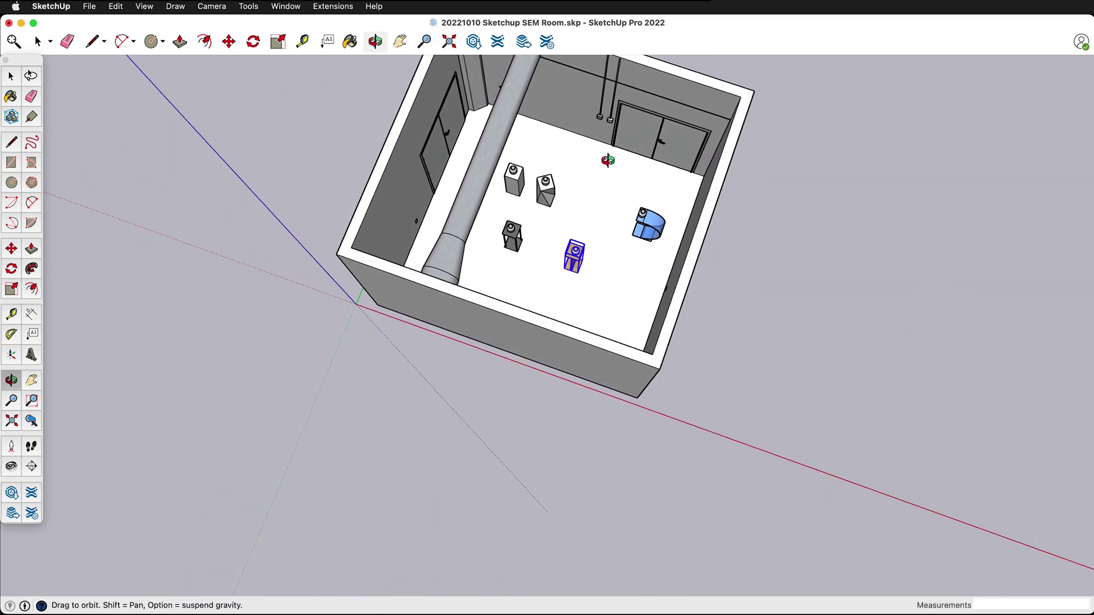
key("space")
scroll(656, 296, "down", 6)
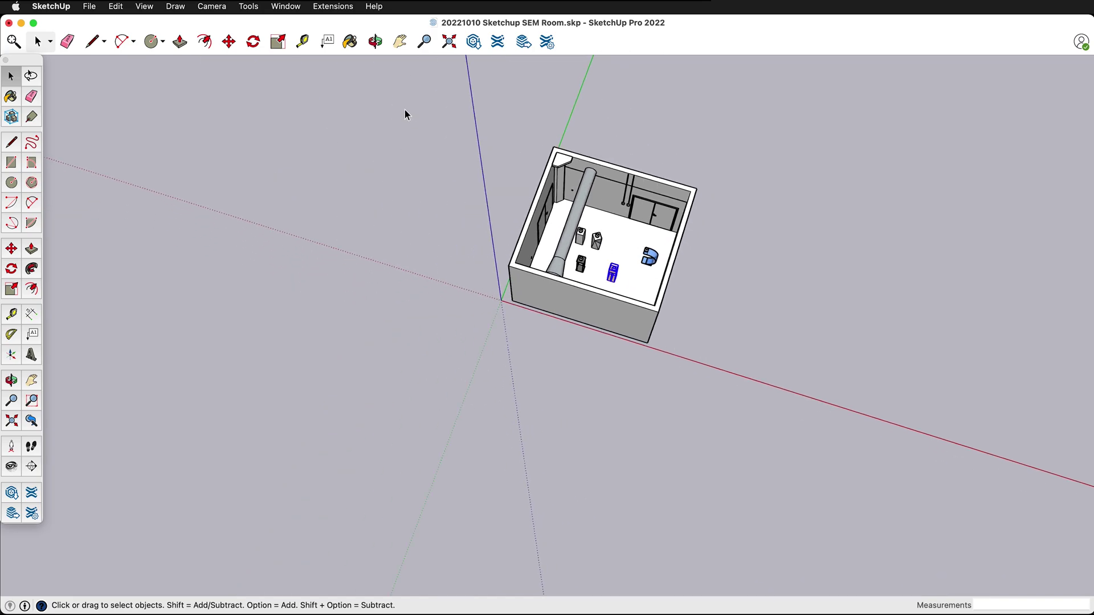
Step: Copy the whole room with its pedestals 8.8839 m along the red axis
left_click_drag(397, 78, 797, 422)
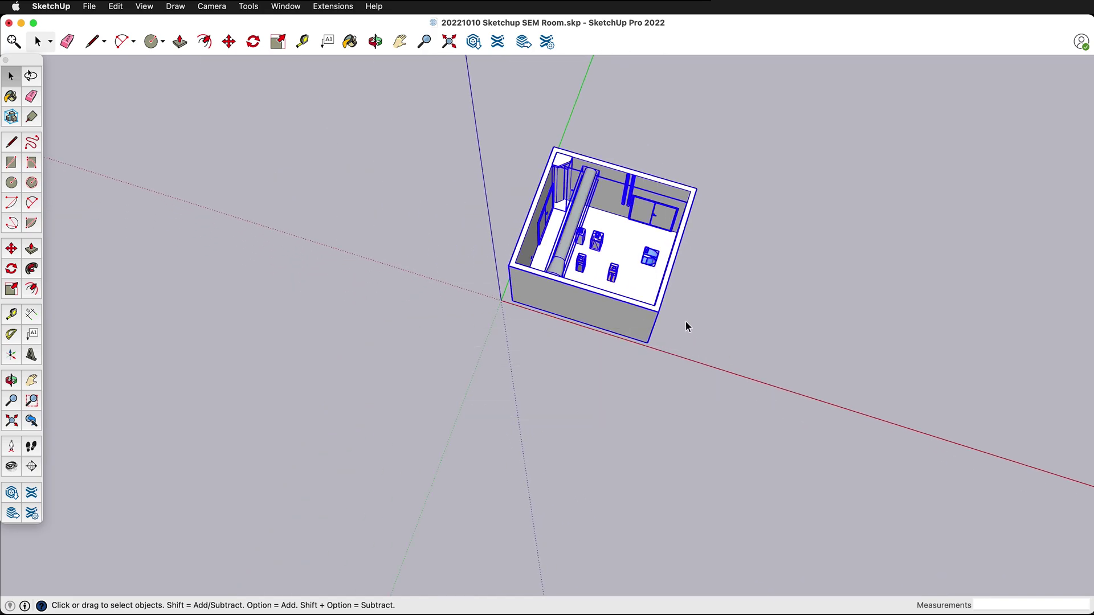
key("m")
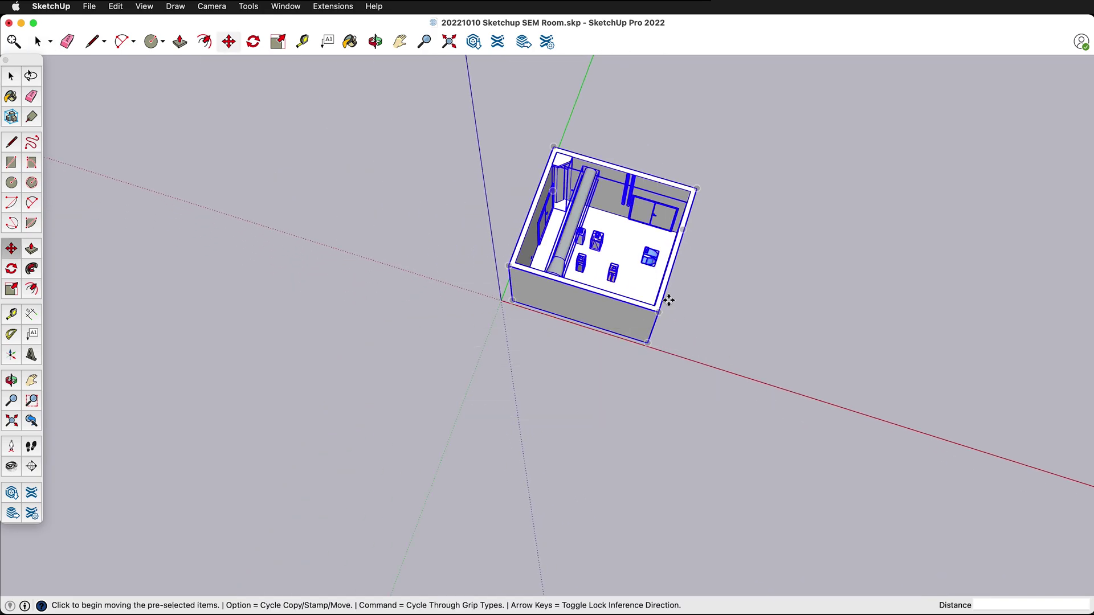
left_click(508, 266)
key("alt")
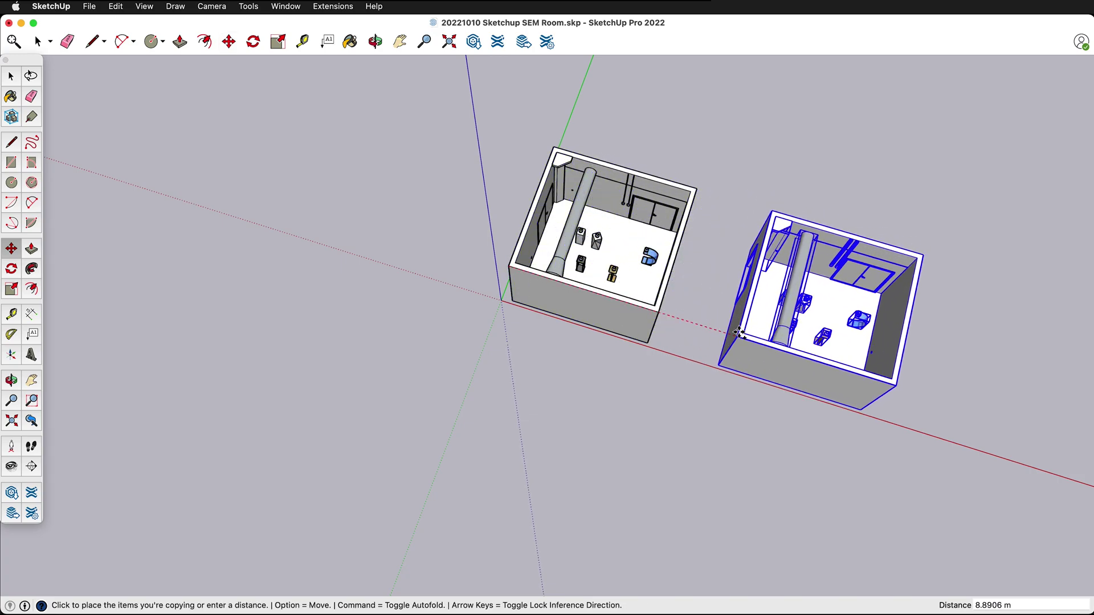
left_click(738, 332)
scroll(372, 254, "down", 2)
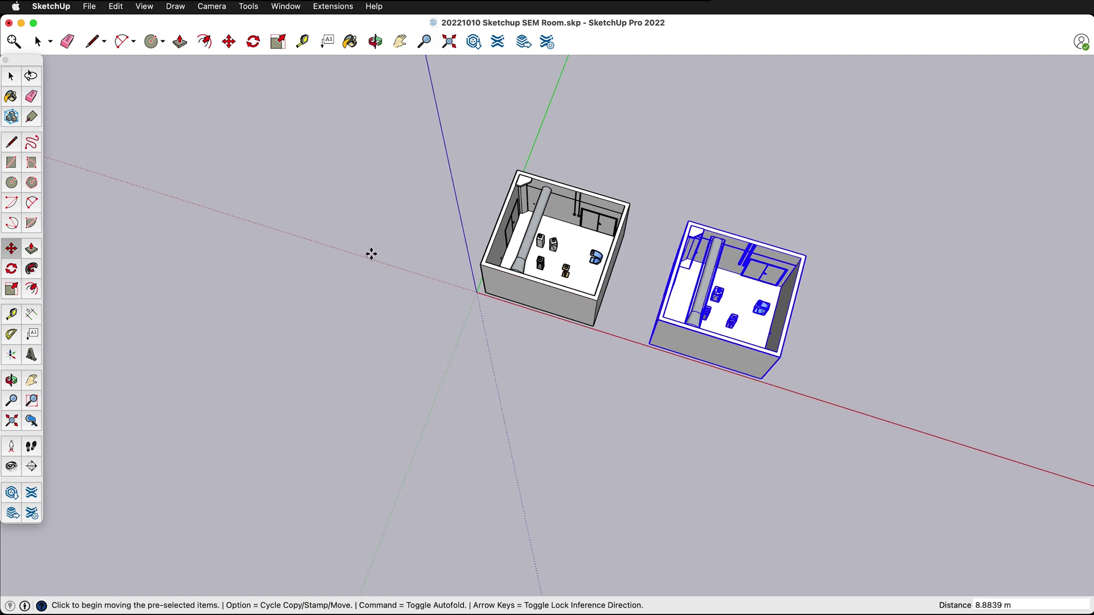
scroll(605, 257, "up", 5)
scroll(605, 256, "up", 2)
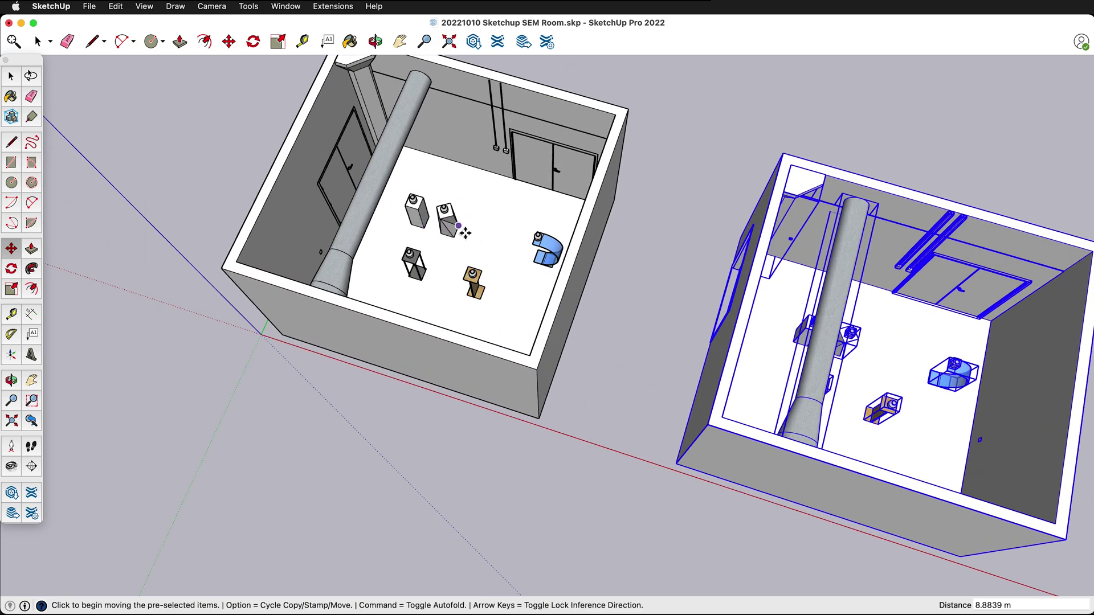
left_click(820, 343)
key("space")
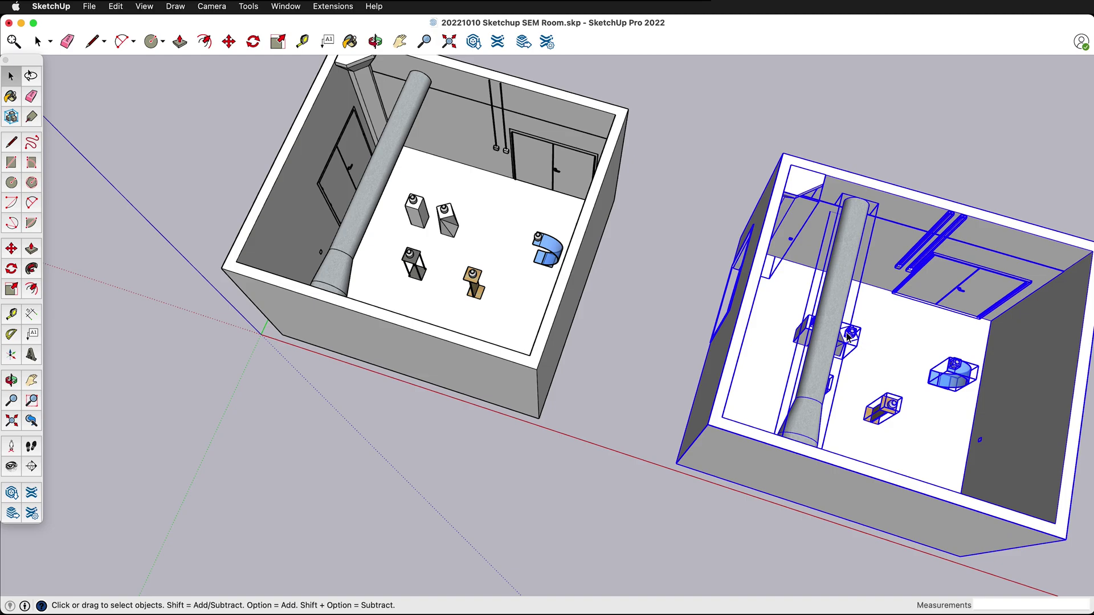
Step: In the copied room, move the white pedestal back near the rear wall
key("super+t")
middle_click_drag(856, 343, 737, 323)
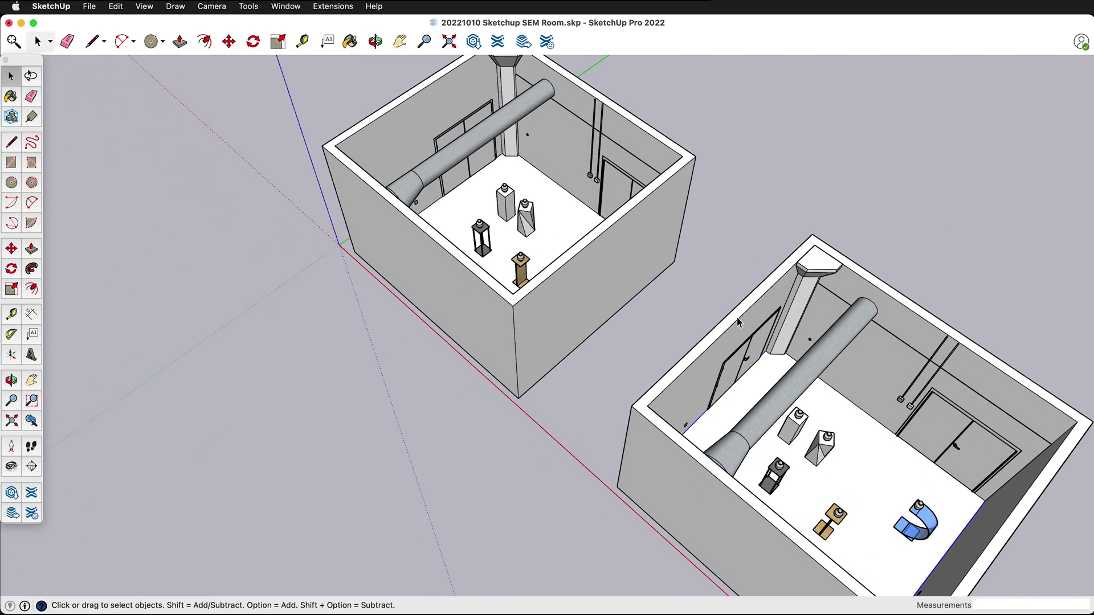
scroll(892, 450, "up", 4)
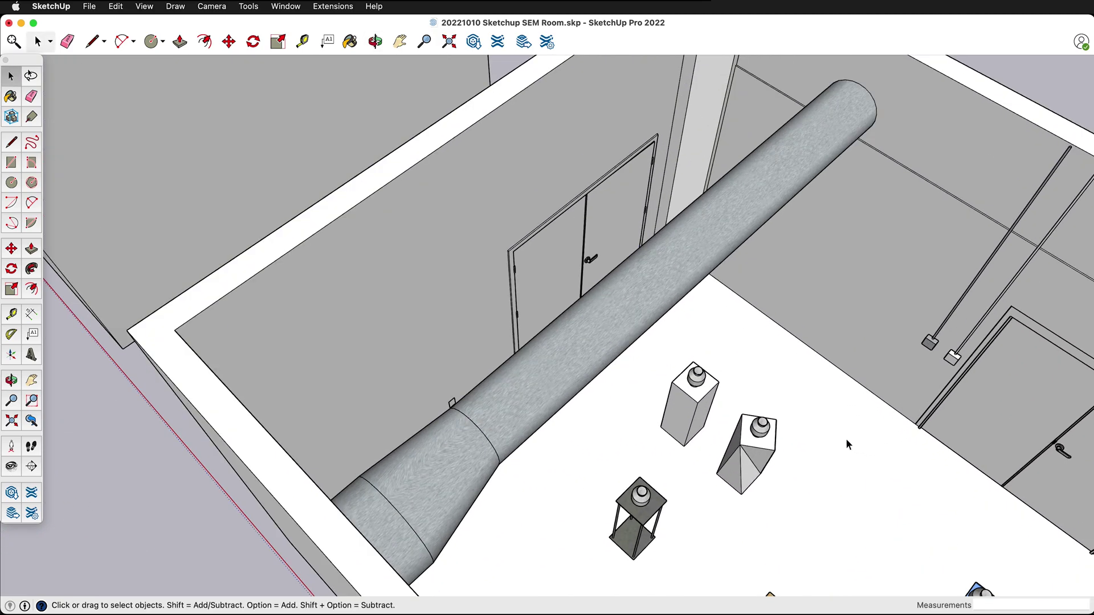
left_click(704, 406)
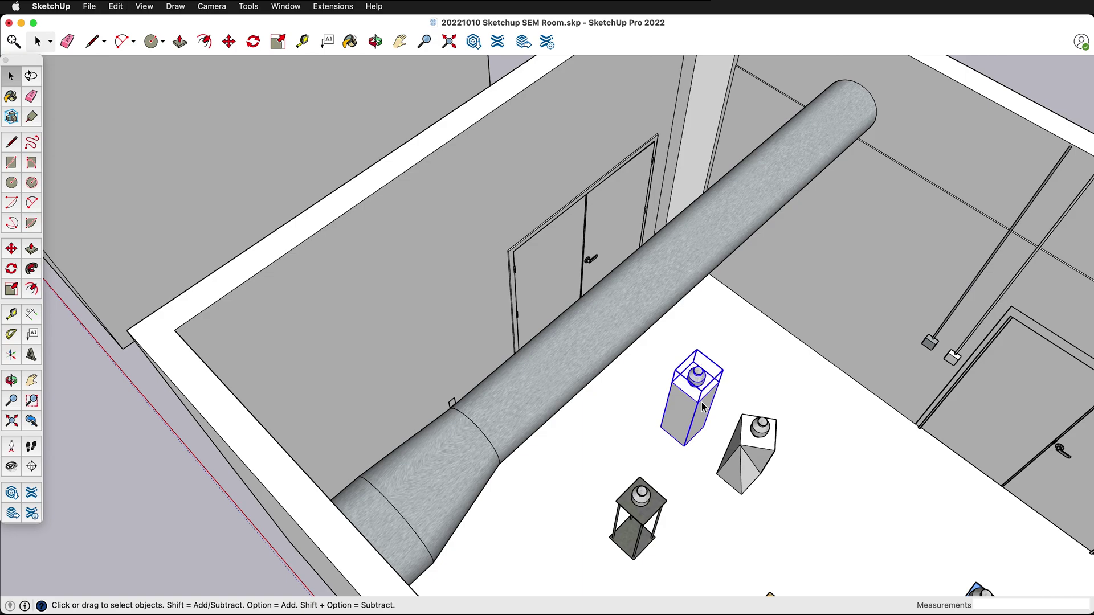
key("m")
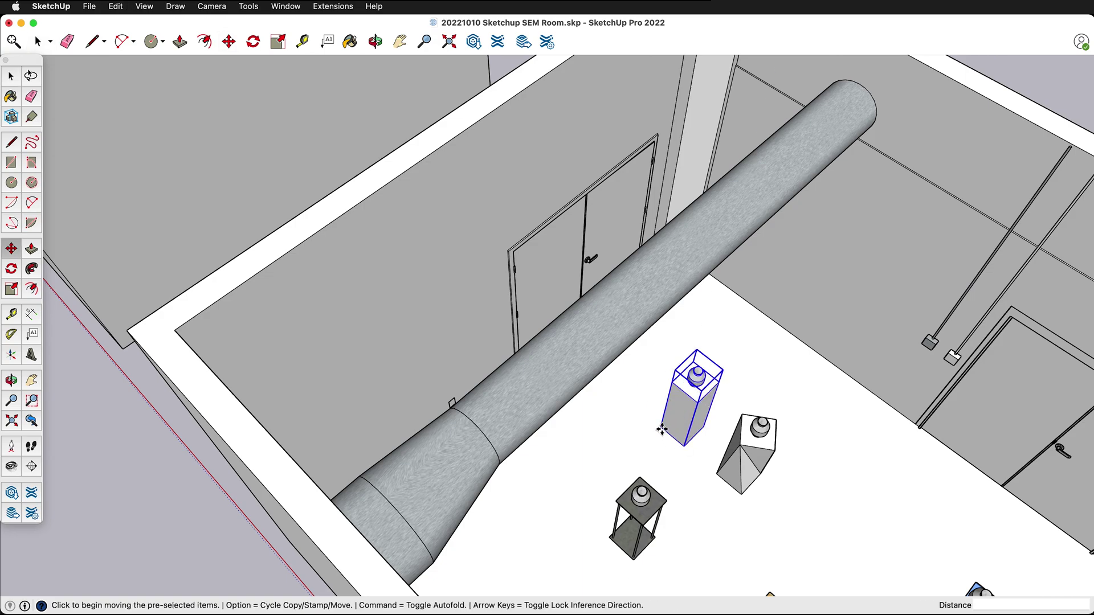
left_click(661, 429)
left_click(701, 333)
middle_click_drag(741, 342, 623, 489)
left_click(500, 507)
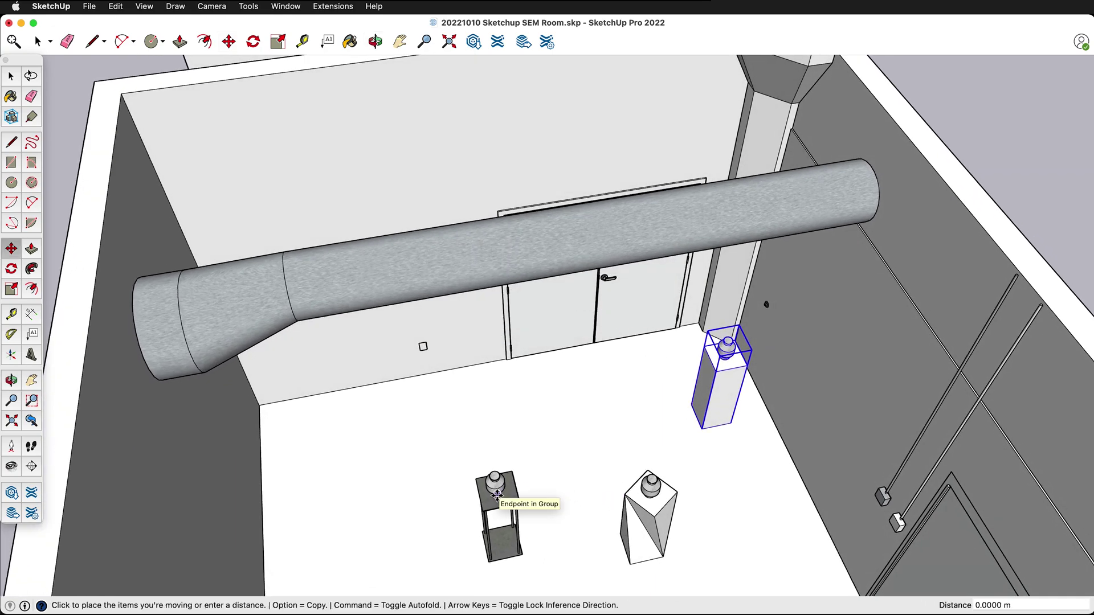
key("space")
Step: Move the metal-frame stand to the back wall beside the left wall
left_click(495, 505)
key("m")
left_click(483, 491)
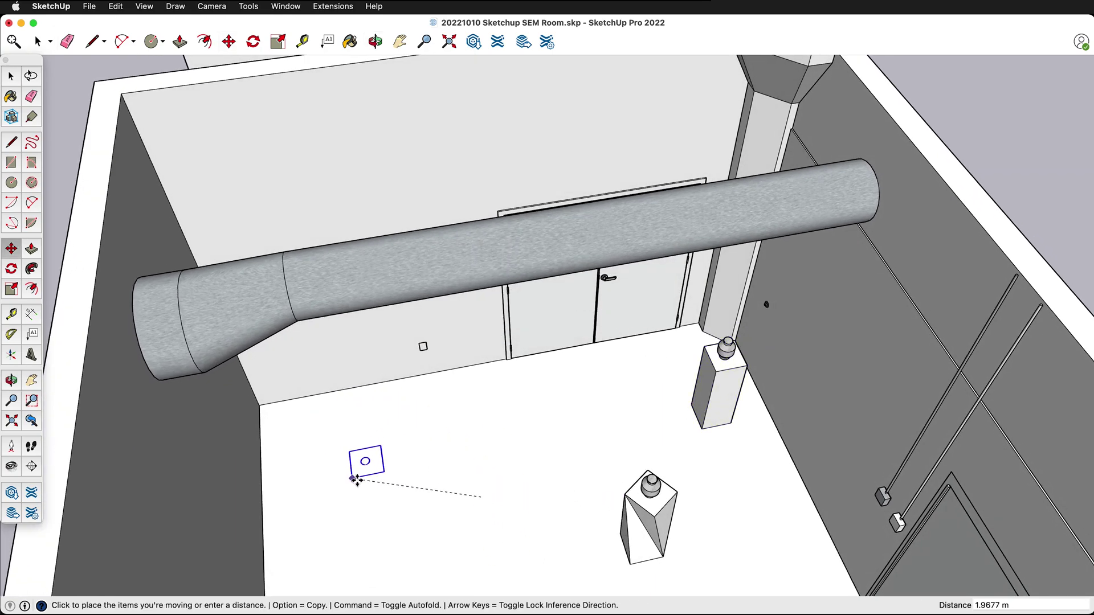
left_click(456, 371)
key("q")
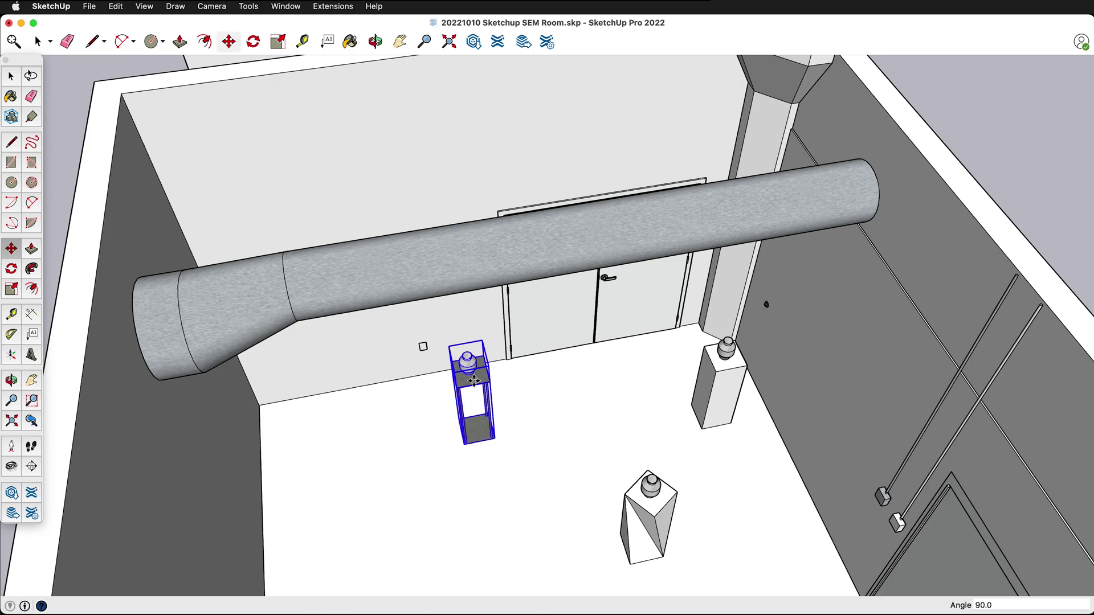
key("m")
left_click(471, 366)
left_click(283, 400)
Step: Copy the metal-frame stand along the back wall and type /4 to make a row of five
key("q")
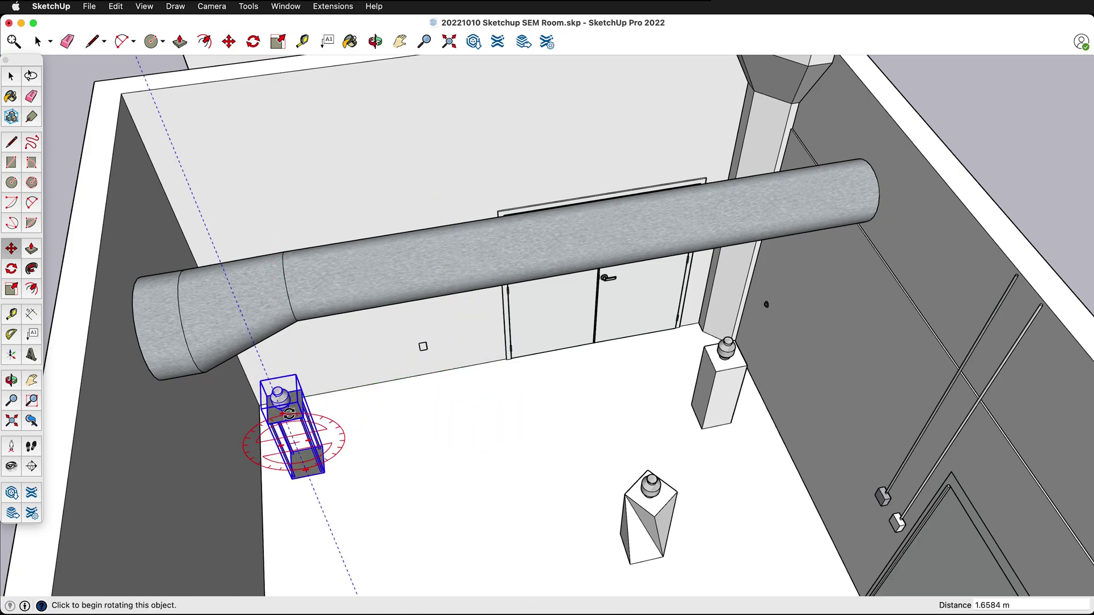
key("m")
key("q")
key("m")
key("q")
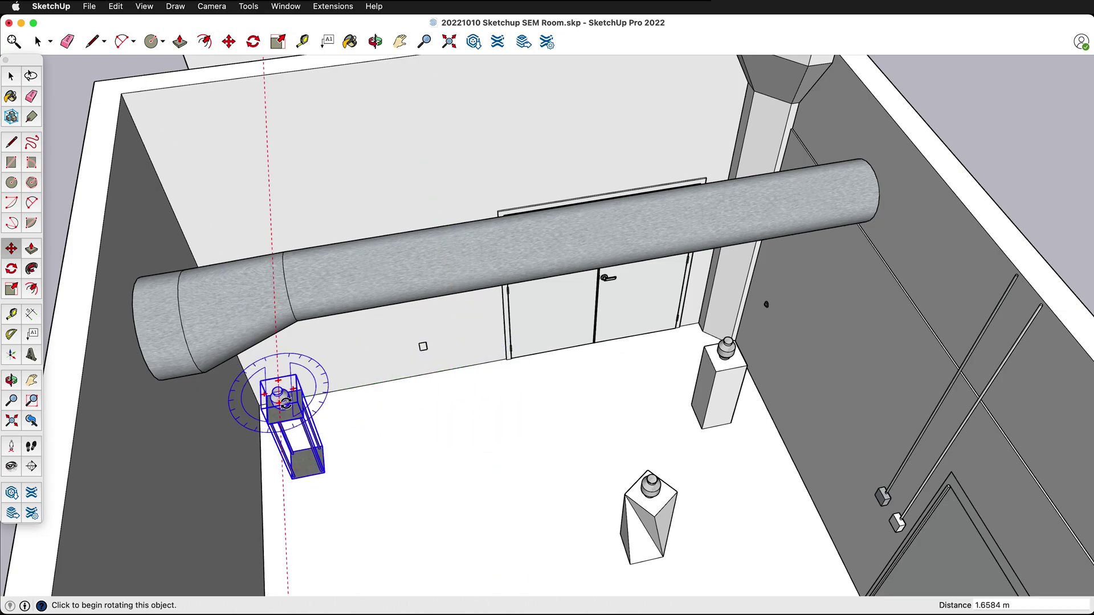
key("m")
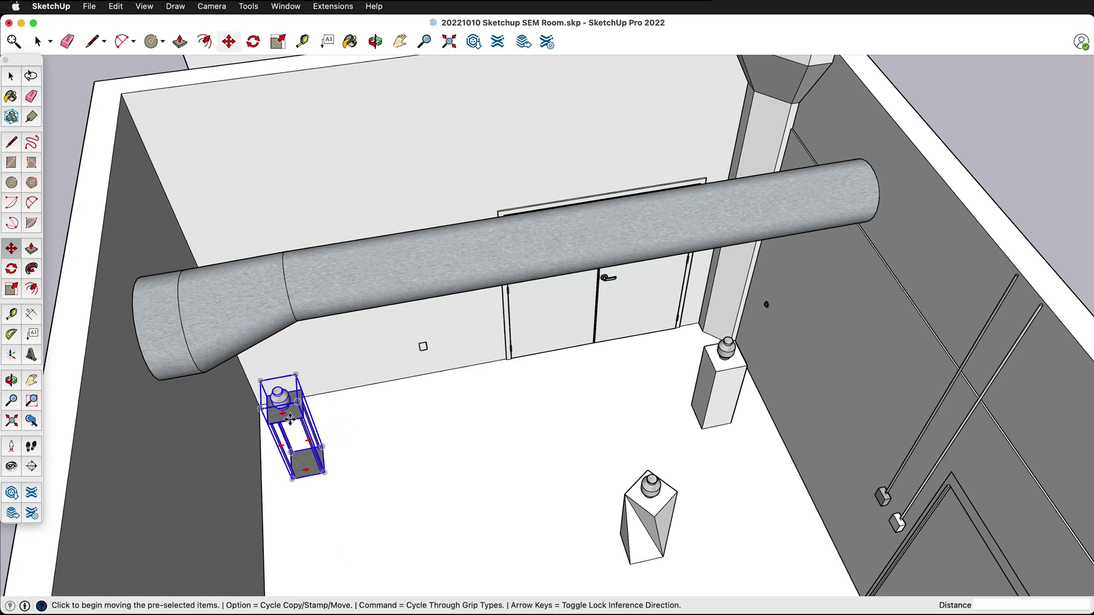
left_click(290, 419)
key("alt")
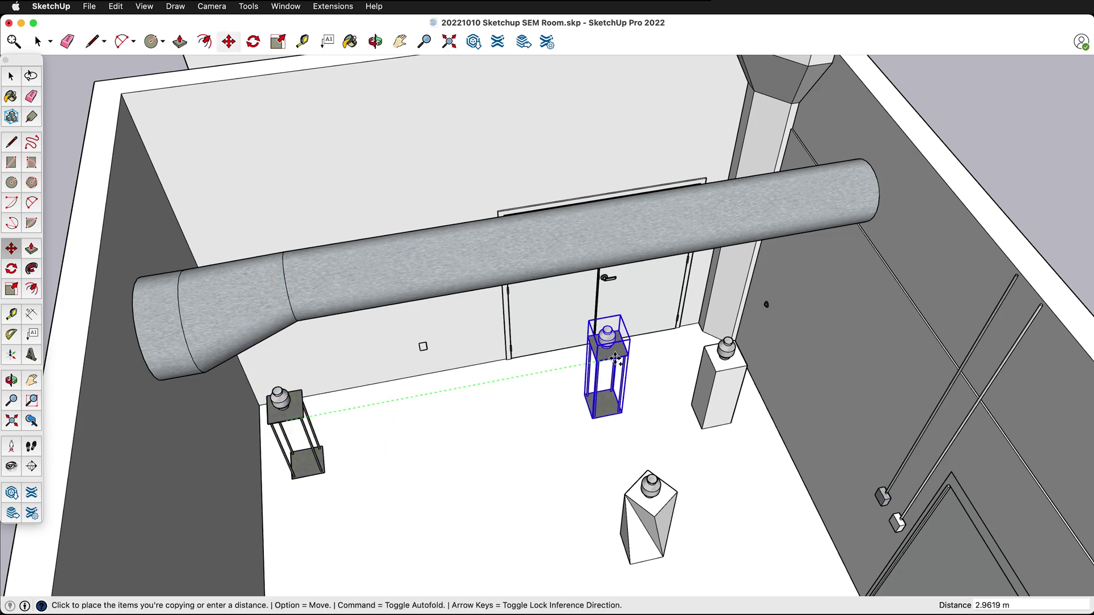
left_click(651, 356)
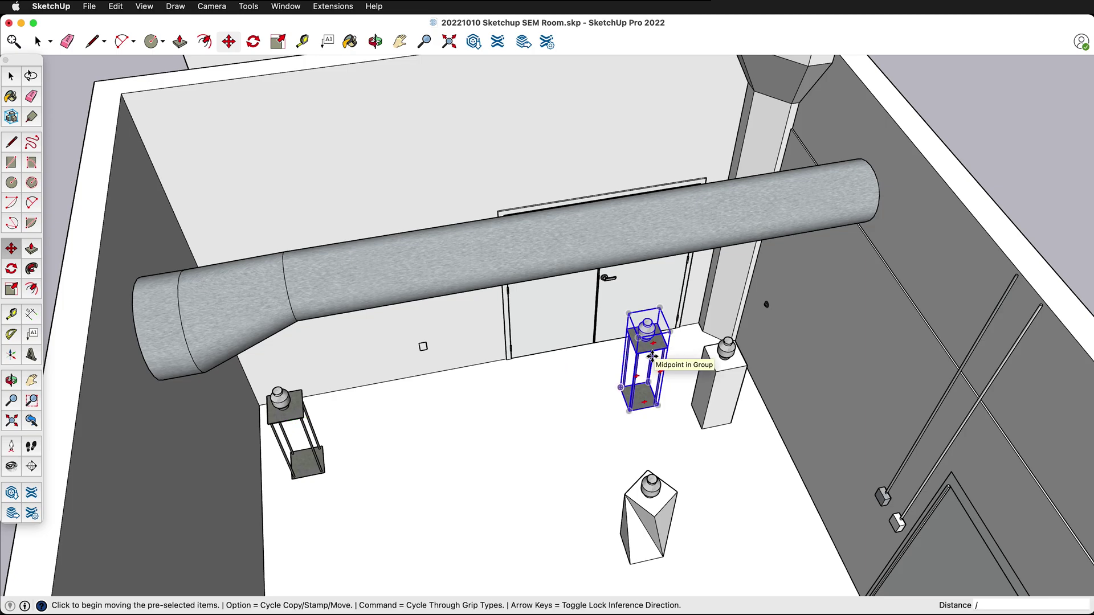
type("/4")
key("Return")
Step: Select the first pedestal in the back row
middle_click_drag(539, 437, 667, 389)
middle_click_drag(610, 293, 456, 331)
key("space")
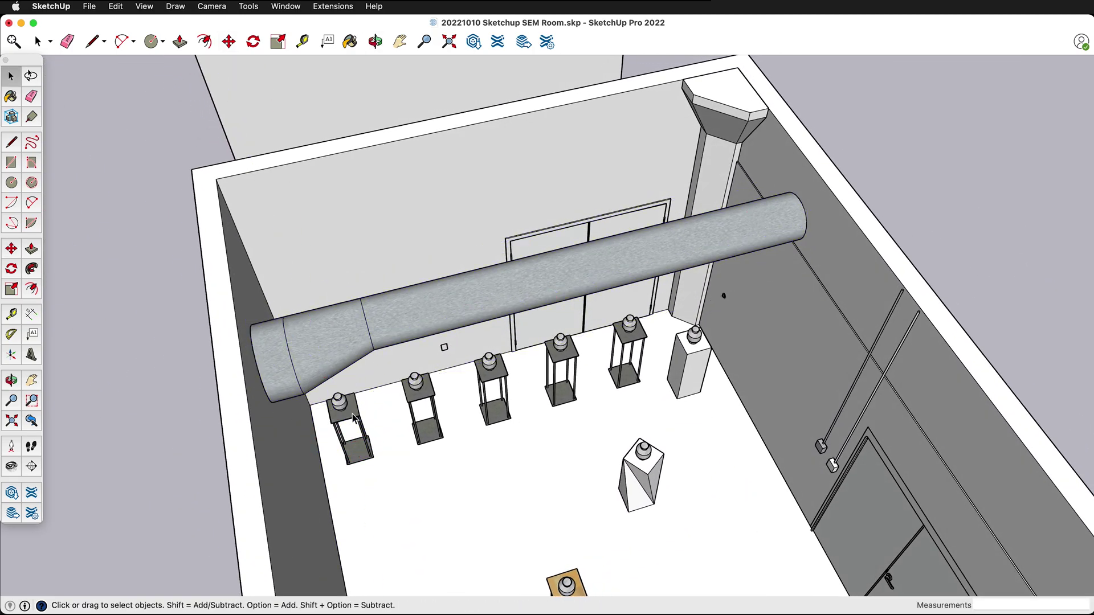
left_click(353, 417)
Step: Add the other back-row pedestals to the selection
left_click(491, 386, "shift")
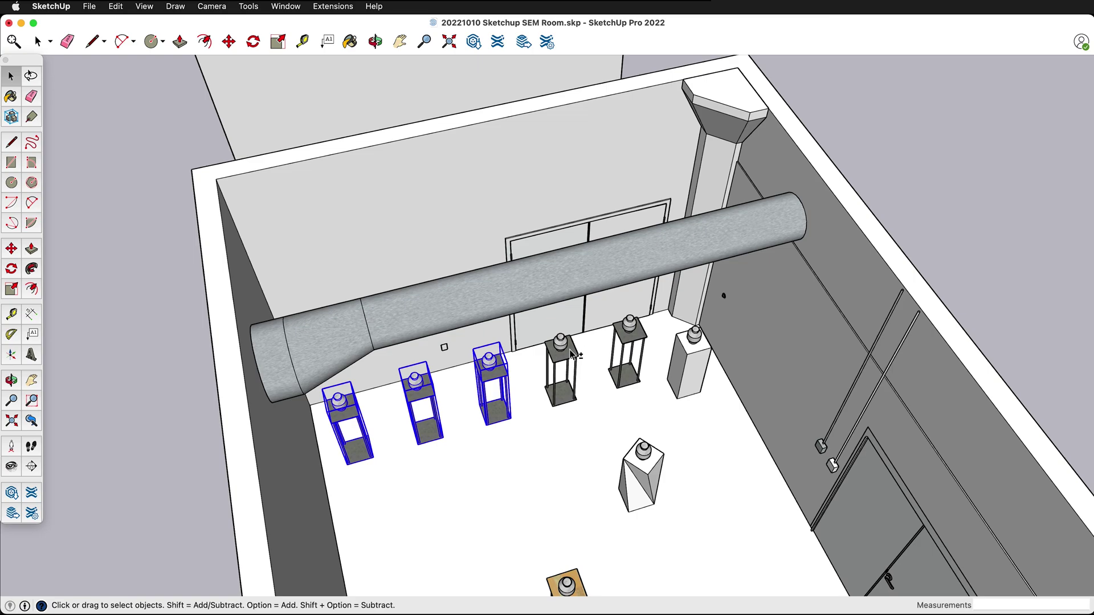
left_click(572, 355, "shift")
left_click(643, 335, "shift")
key("m")
key("q")
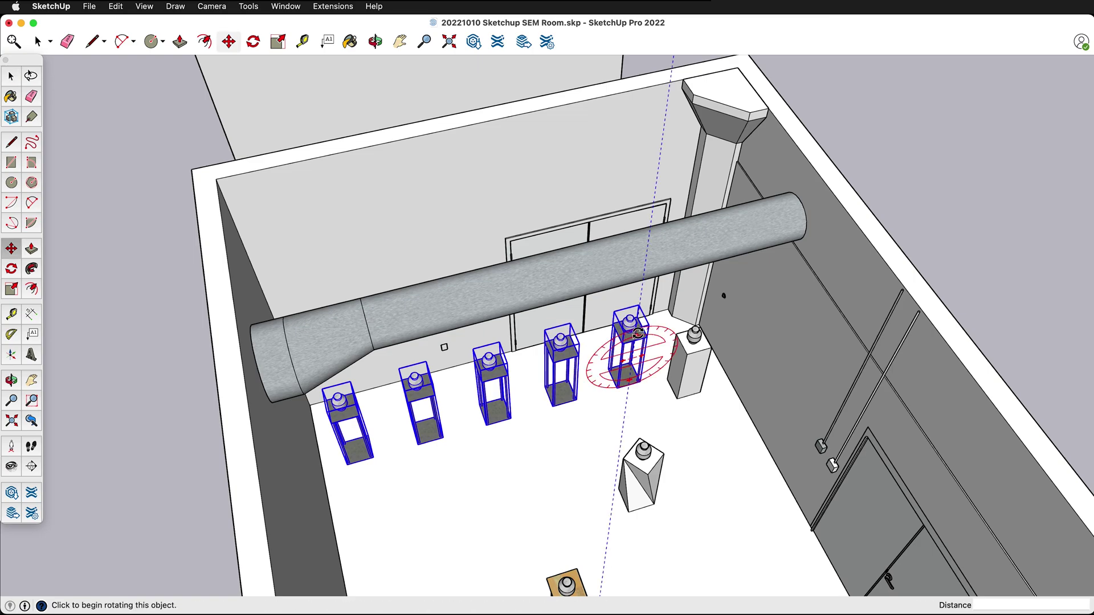
key("m")
key("q")
key("m")
Step: Copy the five-pedestal row to the front edge and array it into six evenly spaced rows
left_click(555, 363)
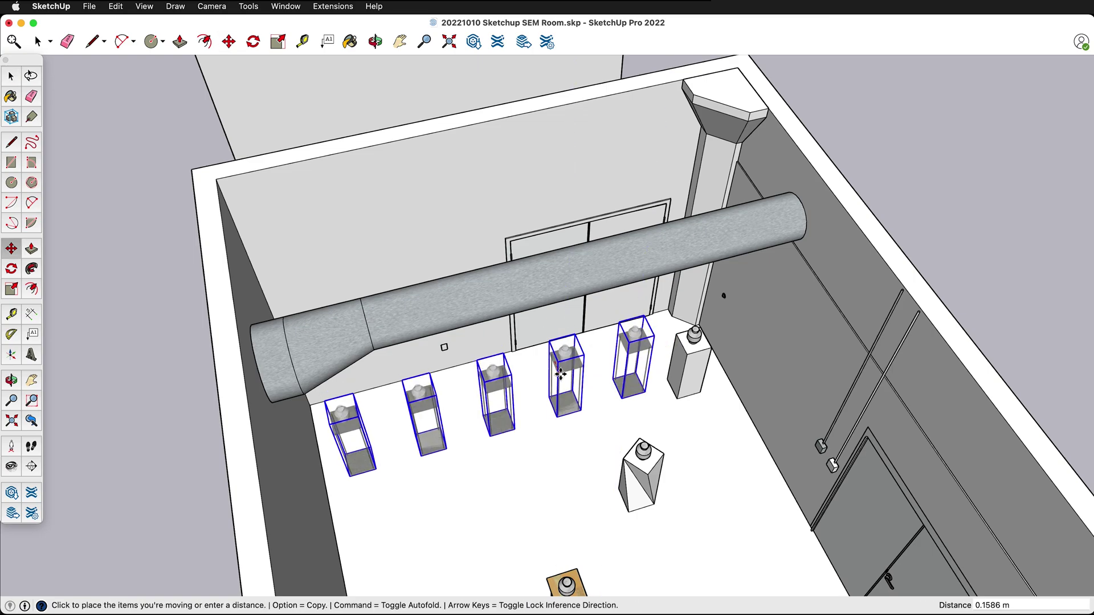
key("alt")
scroll(564, 376, "down", 3)
scroll(564, 376, "down", 1)
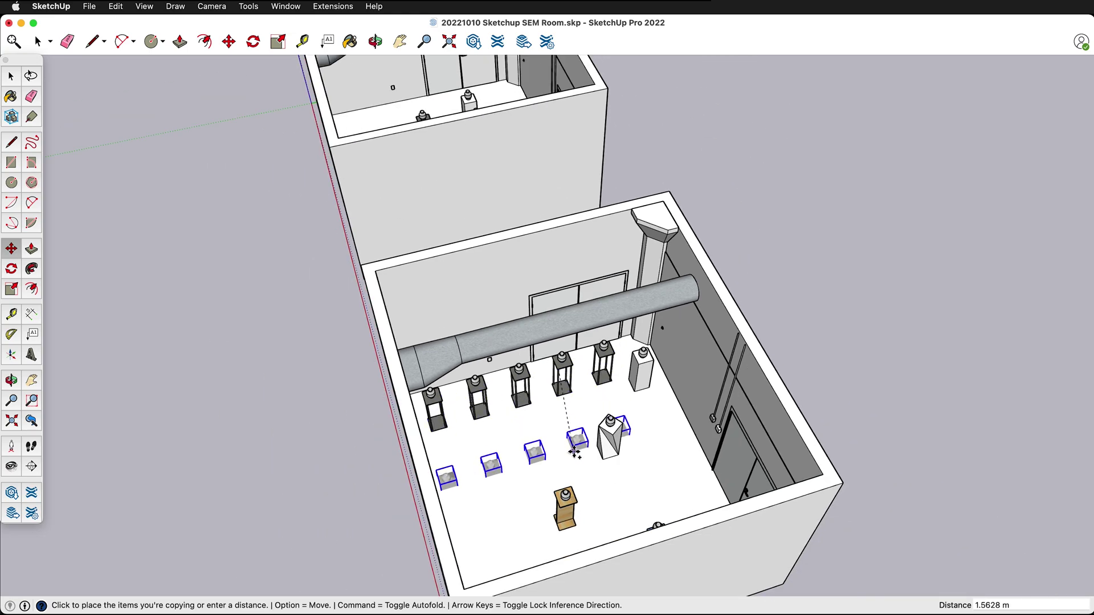
left_click(624, 520)
key("q")
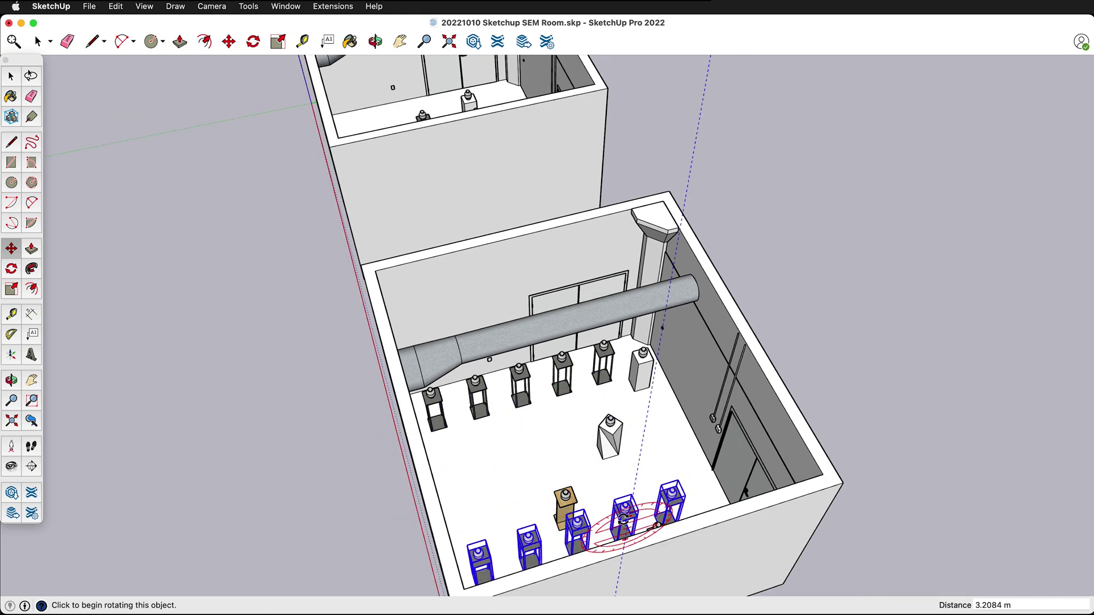
key("Return")
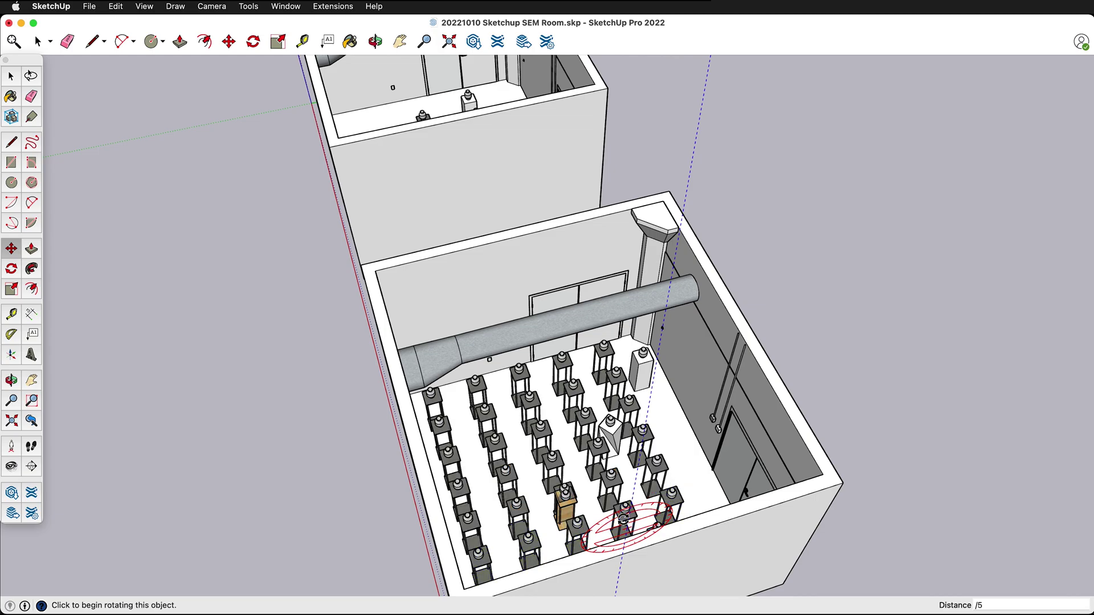
key("m")
middle_click_drag(665, 513, 390, 388)
Step: Delete the wooden pedestal and the white angled pedestal overlapping the grid
scroll(389, 388, "up", 6)
key("space")
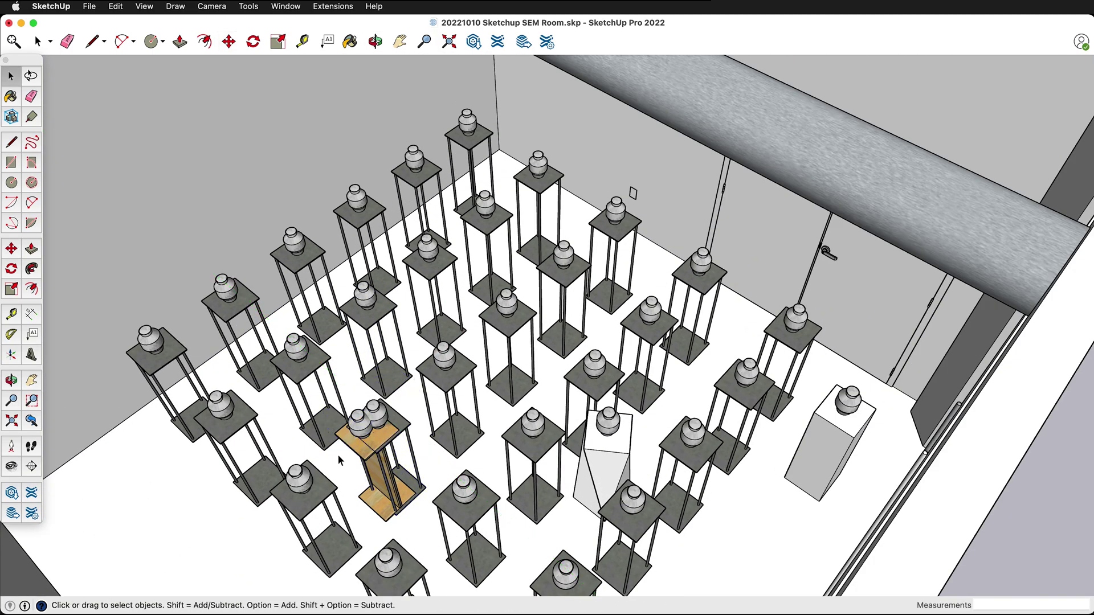
left_click(373, 447)
key("Delete")
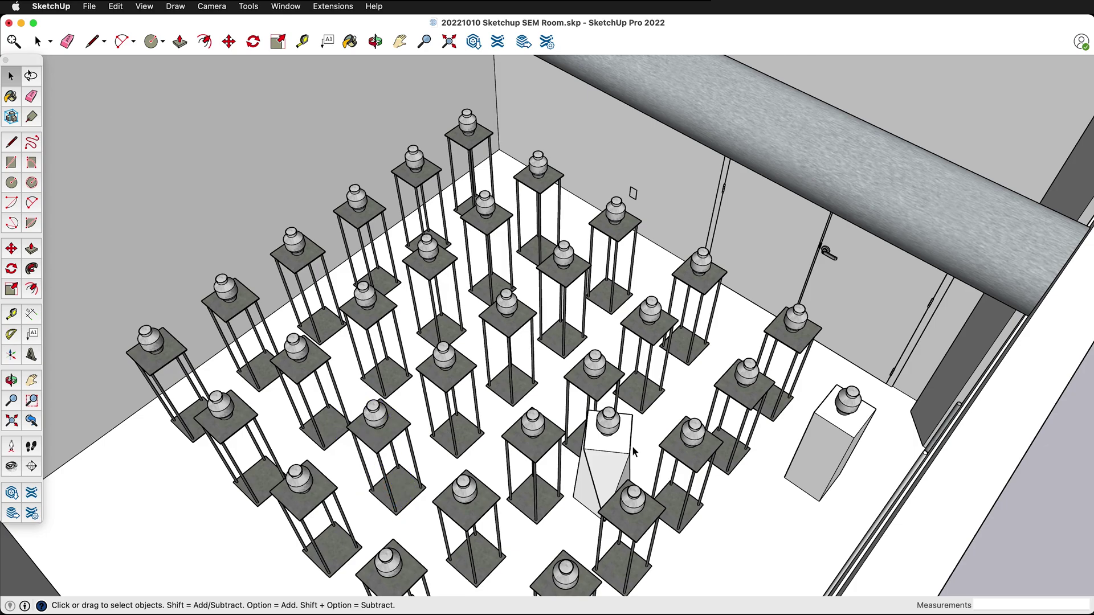
left_click(610, 457)
key("Delete")
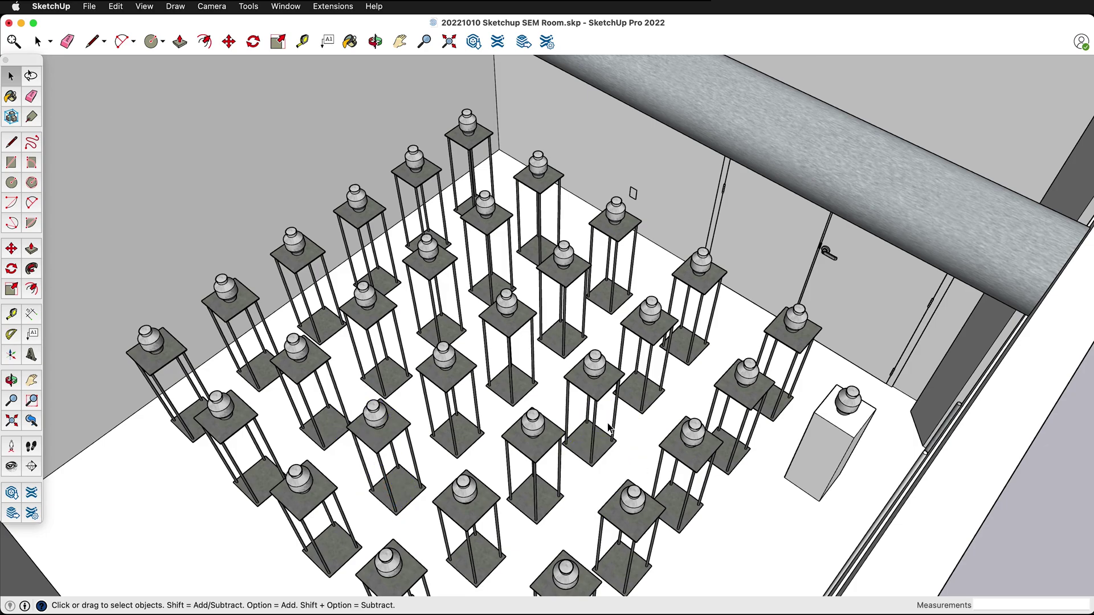
Step: Select the knob above the curved stand and undo an accidental move of it
middle_click_drag(609, 429, 877, 439)
scroll(772, 402, "down", 3)
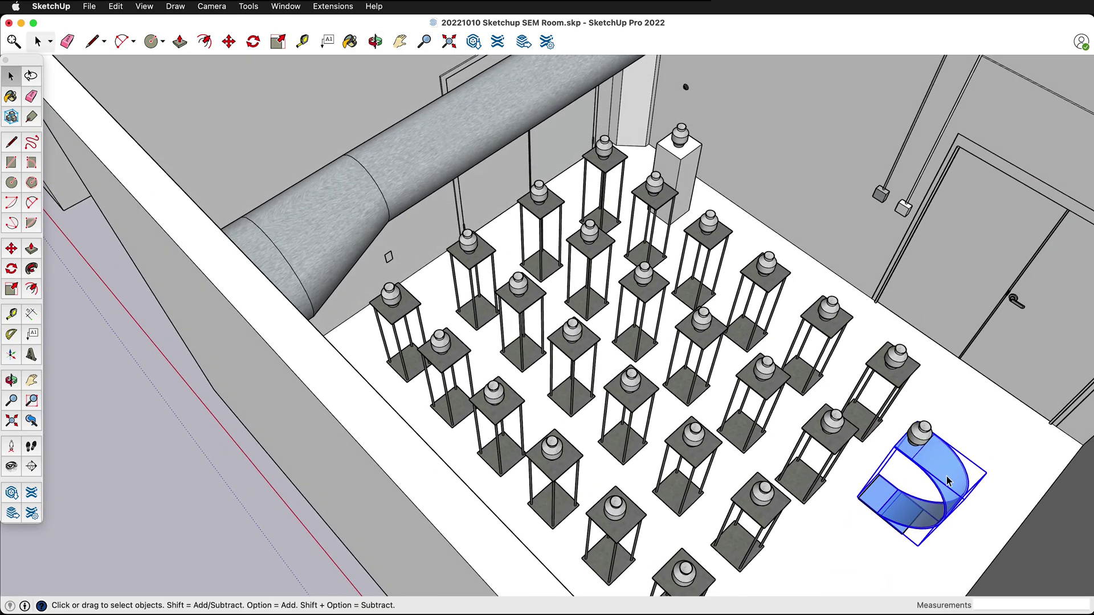
left_click(923, 435, "shift")
key("m")
left_click(923, 436)
left_click(979, 381)
key("space")
key("super+z")
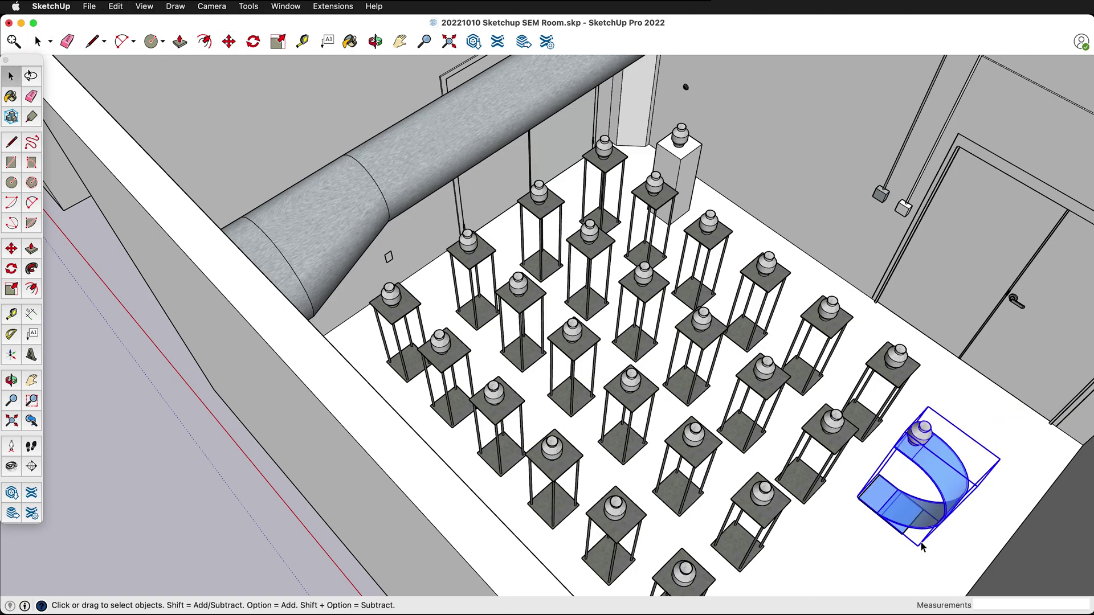
Step: Delete the white pedestal box beside the grid
middle_click_drag(872, 510, 480, 476)
scroll(675, 315, "down", 5)
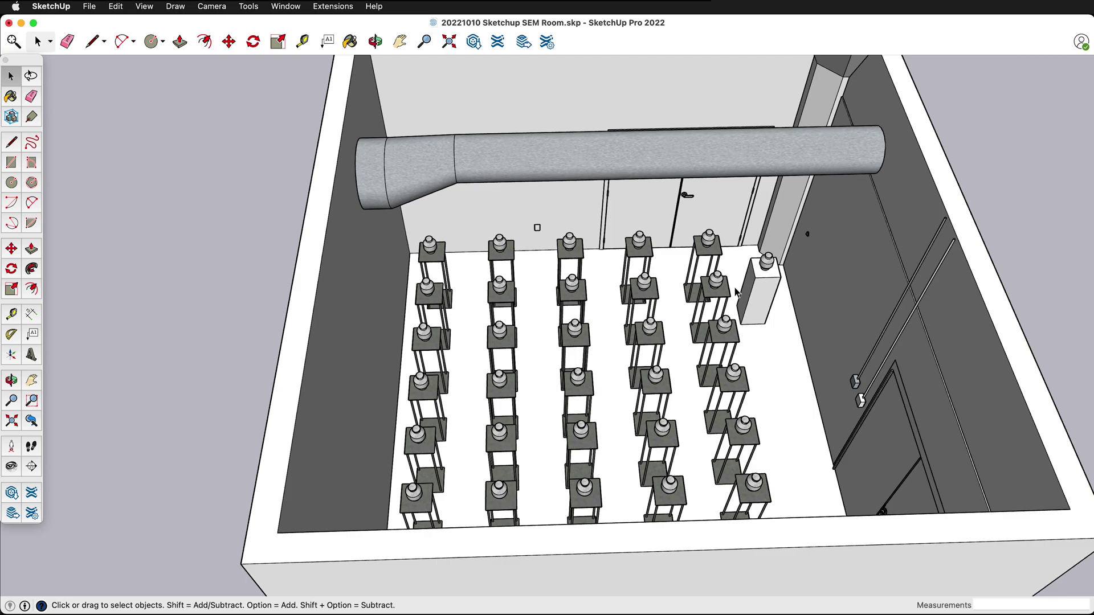
middle_click_drag(734, 292, 763, 312)
left_click(764, 314)
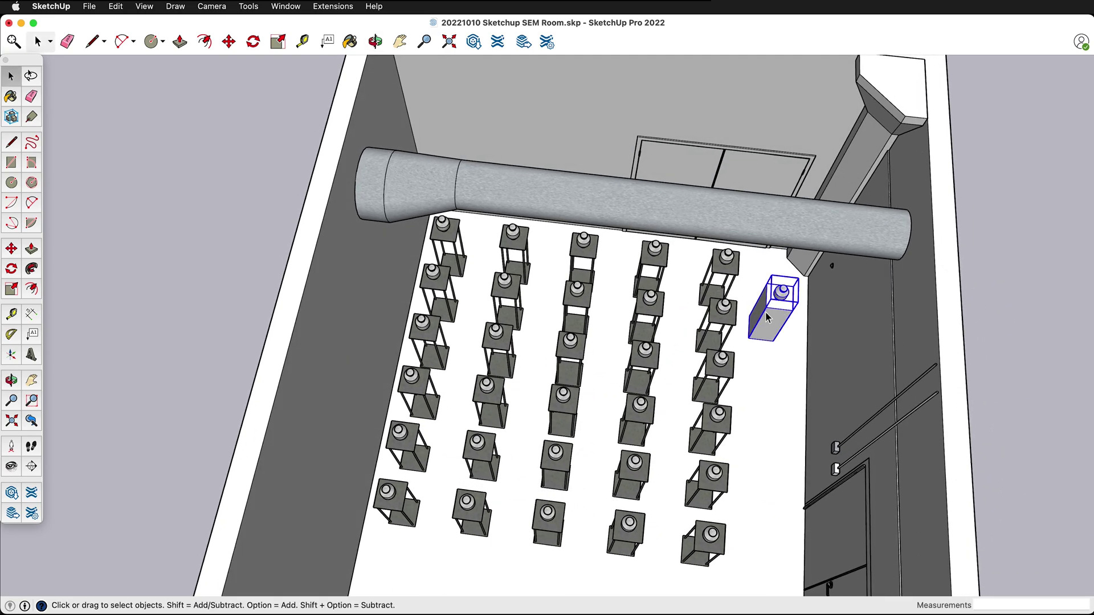
key("Delete")
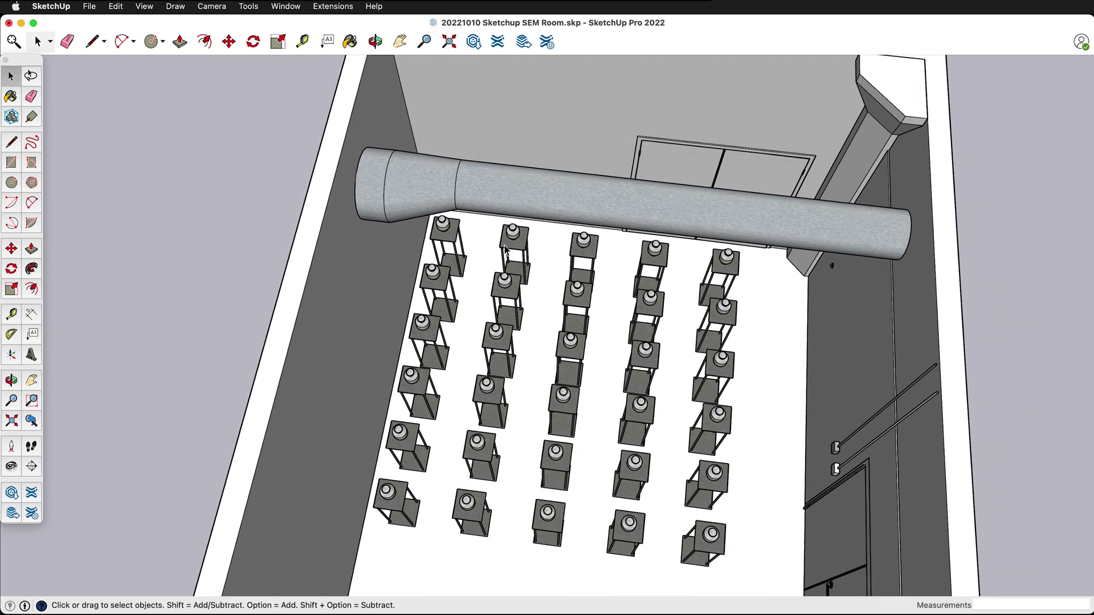
Step: Select the pedestal-grid room and place a copy of it to the right
scroll(504, 248, "down", 2)
middle_click_drag(504, 247, 552, 484)
scroll(576, 251, "down", 6)
left_click_drag(422, 123, 923, 469)
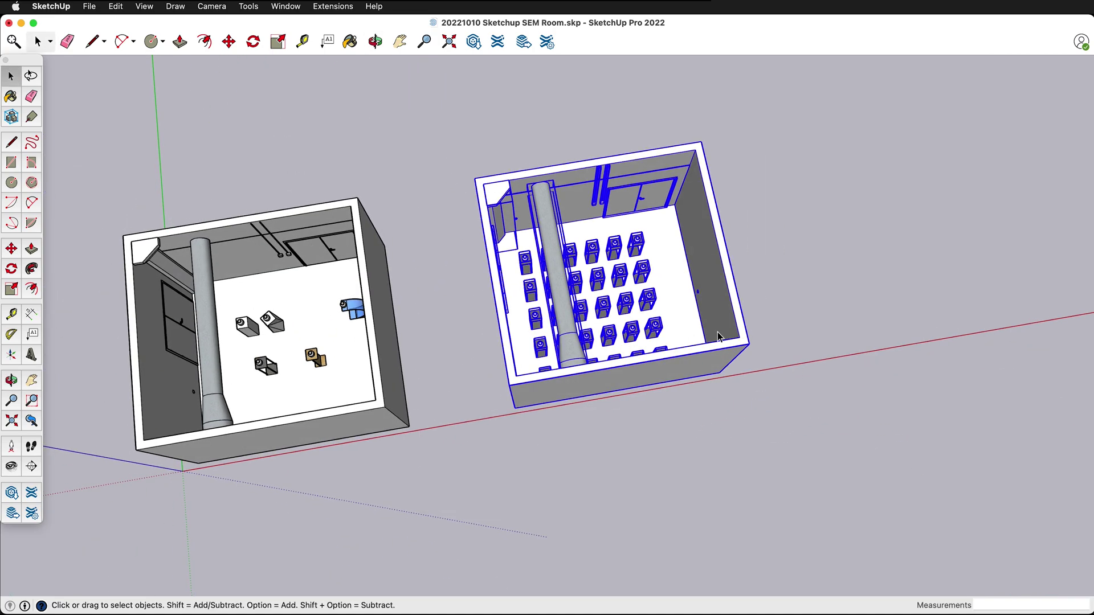
key("m")
left_click(510, 383)
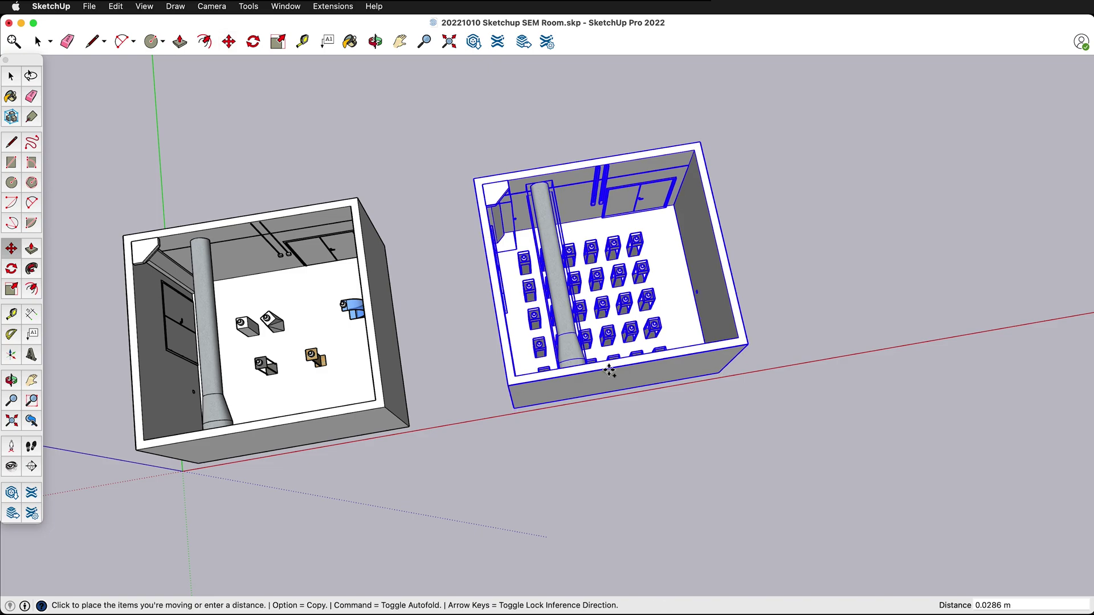
key("alt")
left_click(752, 350)
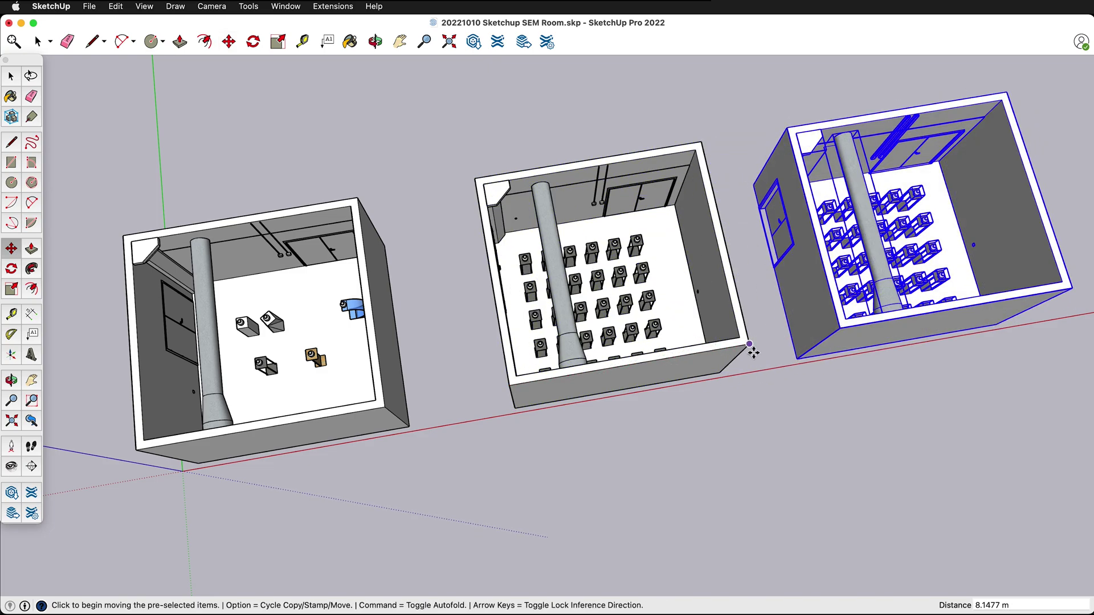
Step: Move the new room copy into line with the other two rooms
middle_click_drag(753, 353, 494, 308)
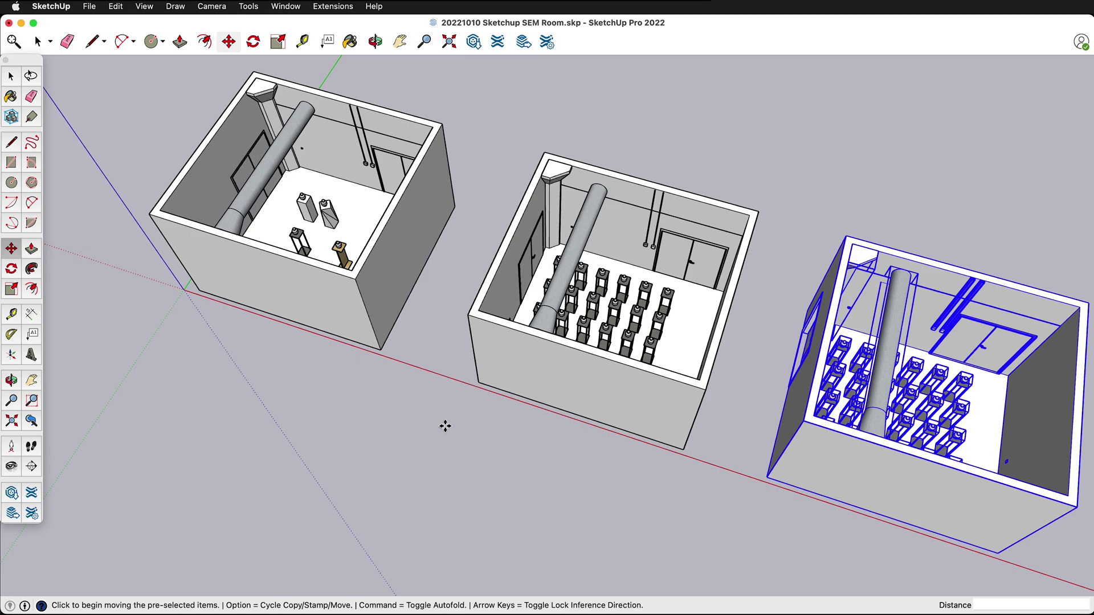
scroll(444, 426, "up", 3)
middle_click_drag(966, 445, 591, 377)
left_click(702, 382)
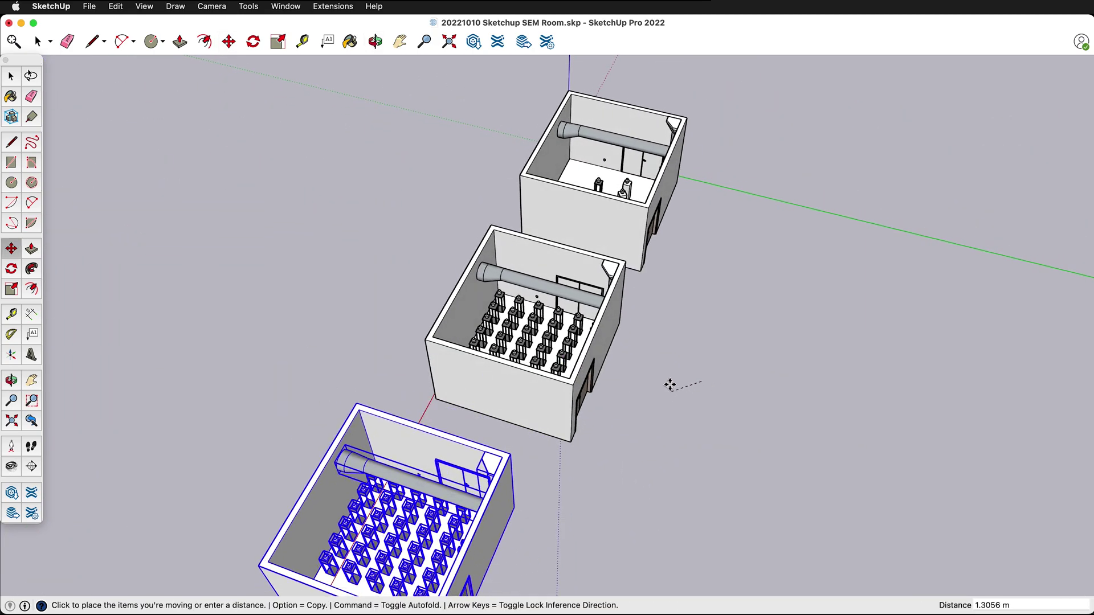
left_click(702, 394)
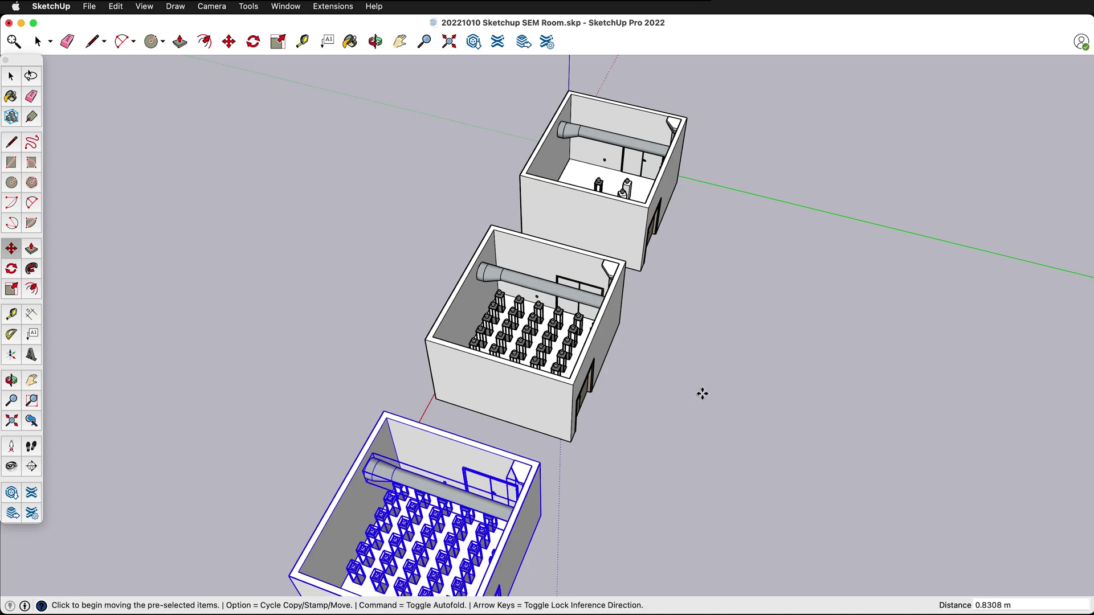
middle_click_drag(701, 394, 425, 250)
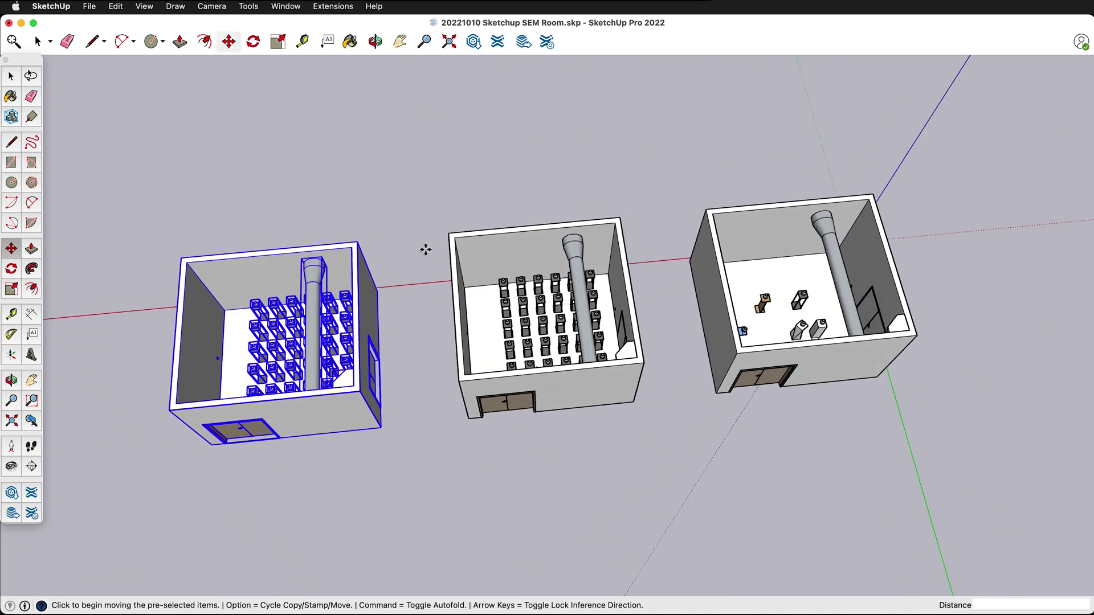
scroll(425, 250, "up", 2)
scroll(632, 220, "up", 2)
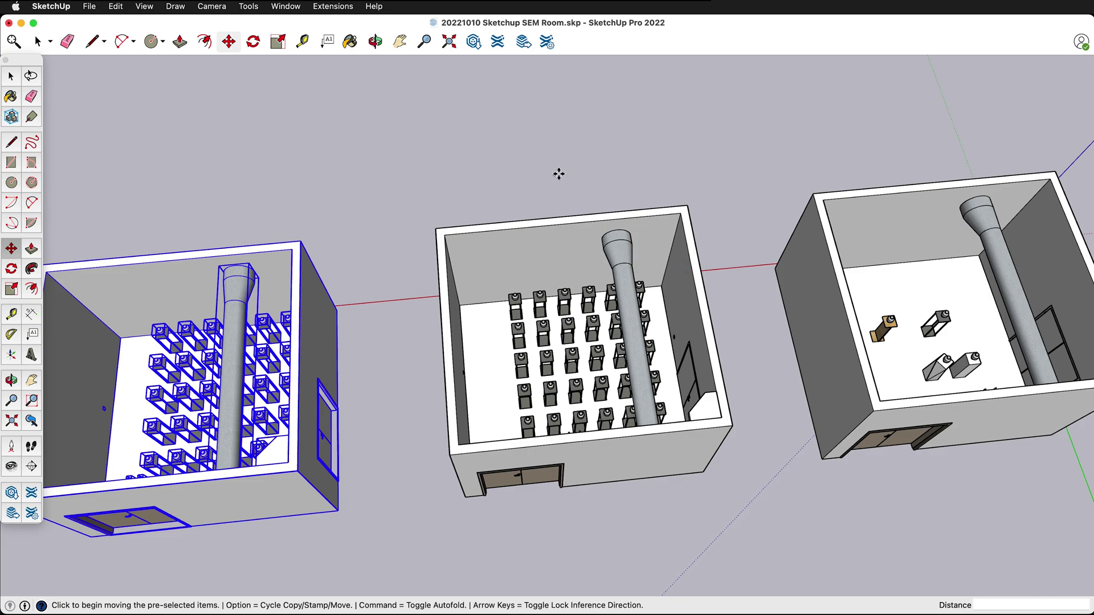
key("space")
left_click(490, 152)
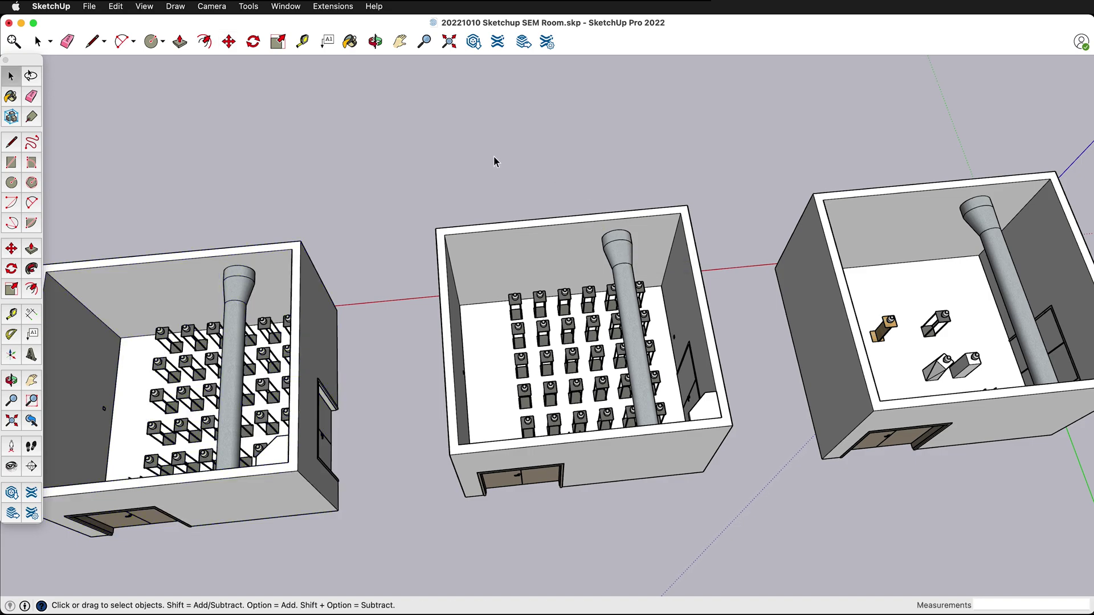